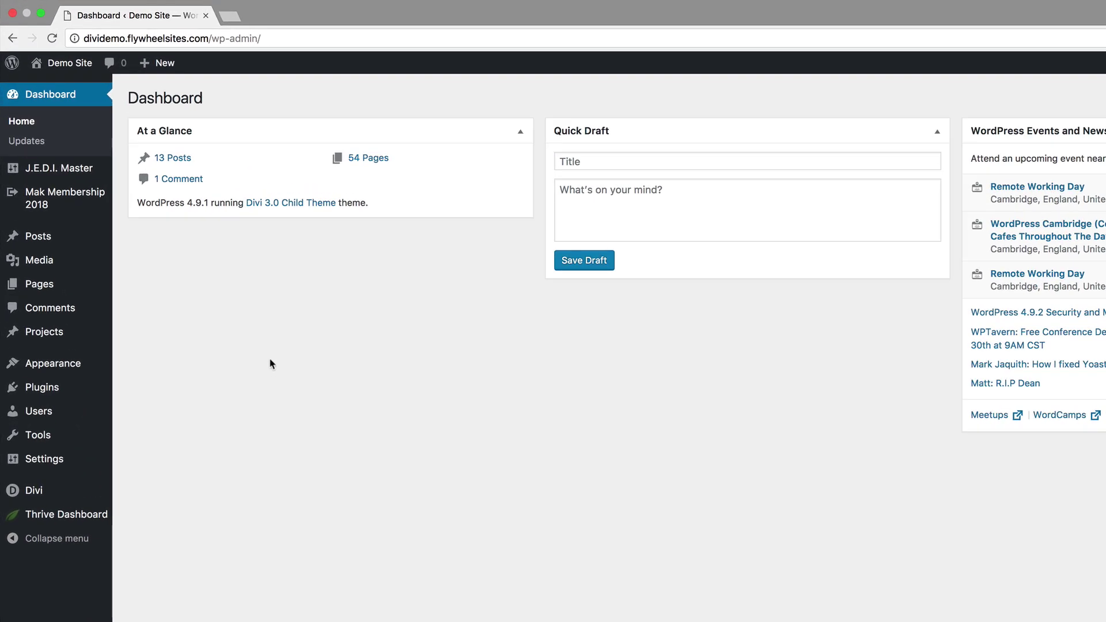
Step: Create a new page titled "Opacity" with the Divi Builder and open it in the Visual Builder
{"action": "mouse_move", "coordinate": [34, 285]}
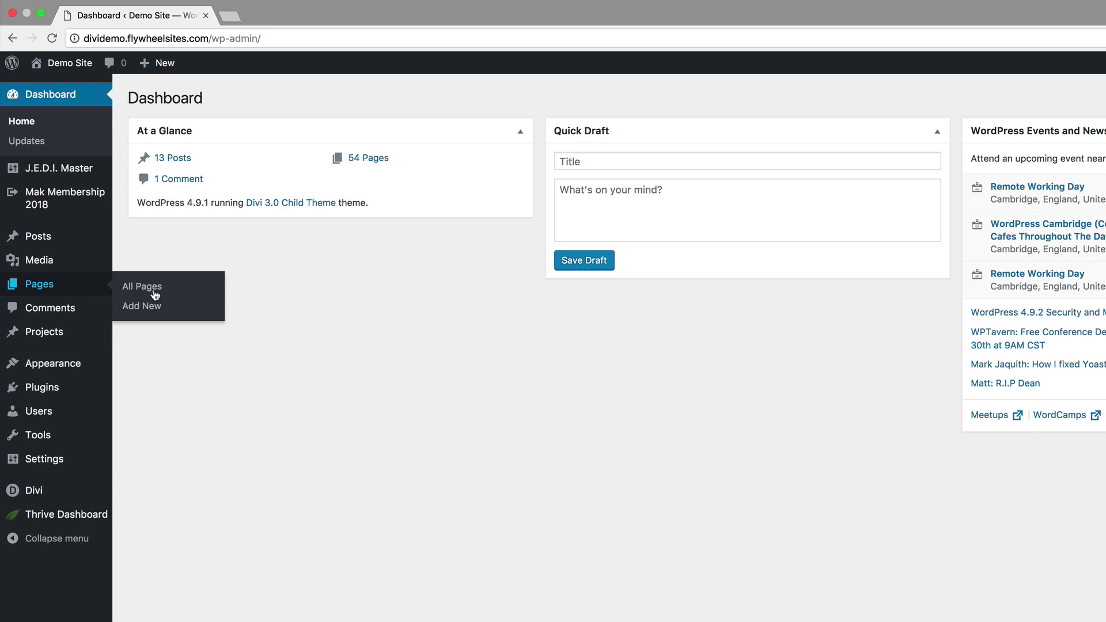
{"action": "left_click", "coordinate": [154, 311]}
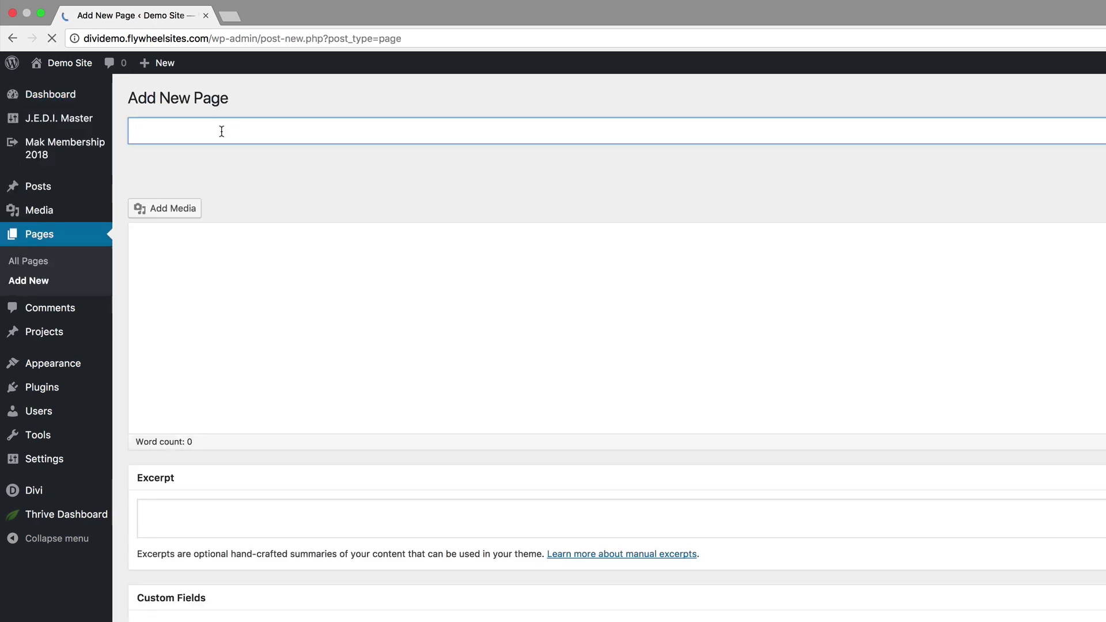
{"action": "left_click", "coordinate": [222, 131]}
{"action": "type", "text": "Opacity"}
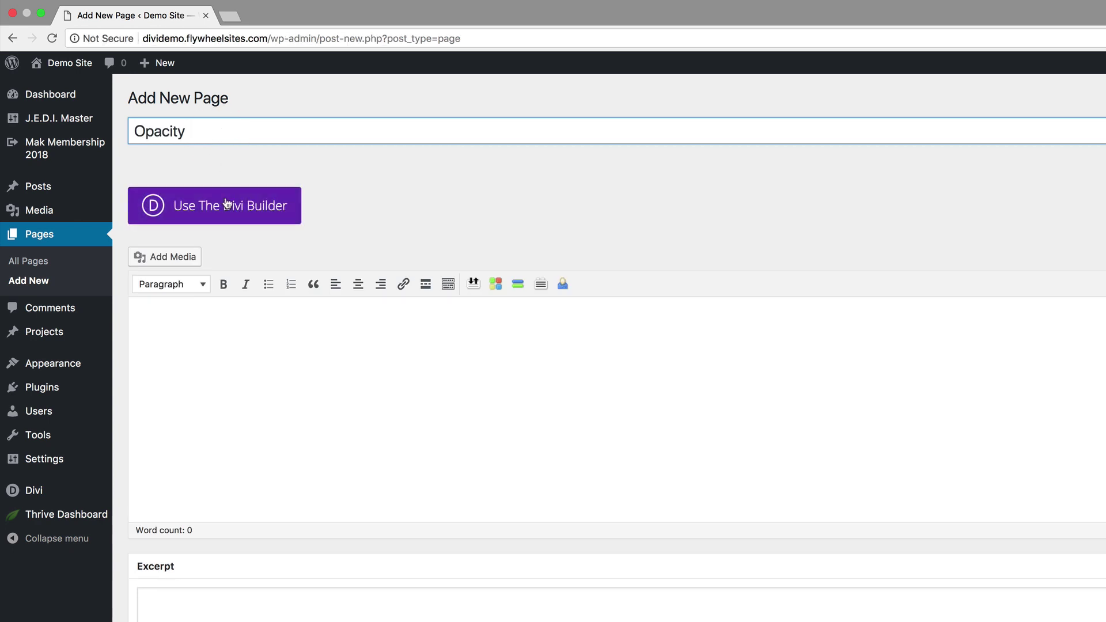
{"action": "left_click", "coordinate": [225, 204]}
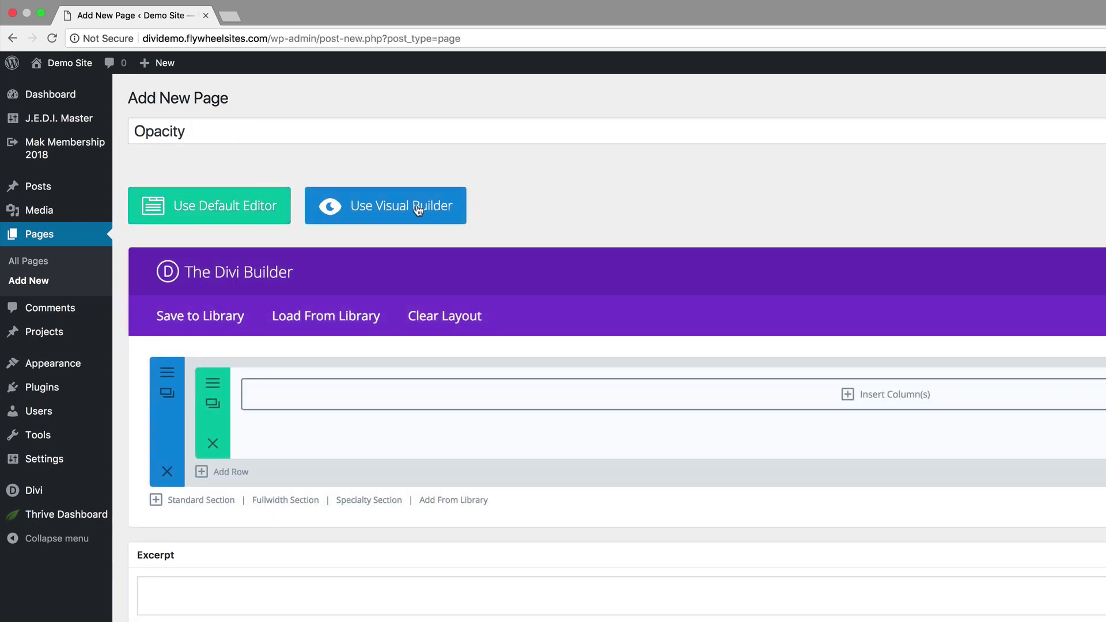
{"action": "left_click", "coordinate": [417, 210]}
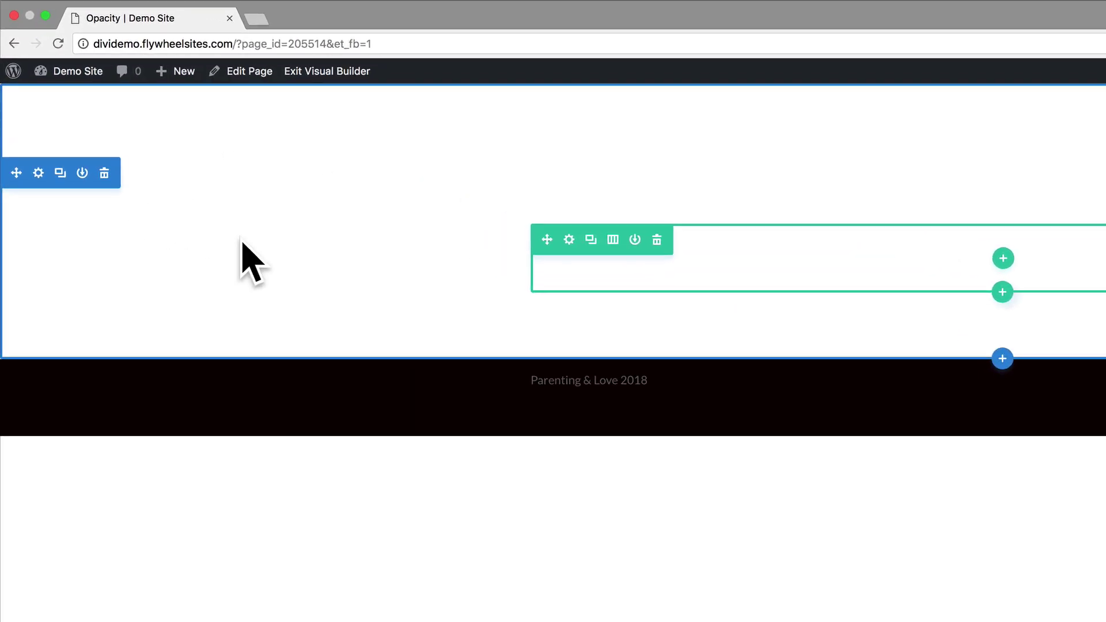
Step: Set the section's background color to #a8a8a8
{"action": "left_click", "coordinate": [39, 174]}
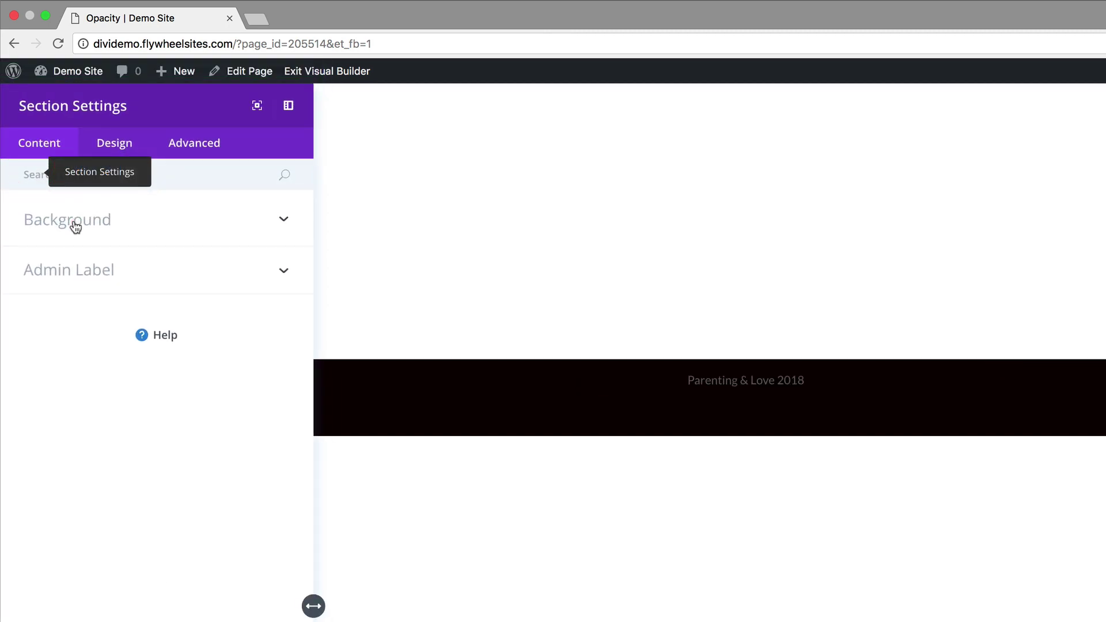
{"action": "left_click", "coordinate": [72, 222]}
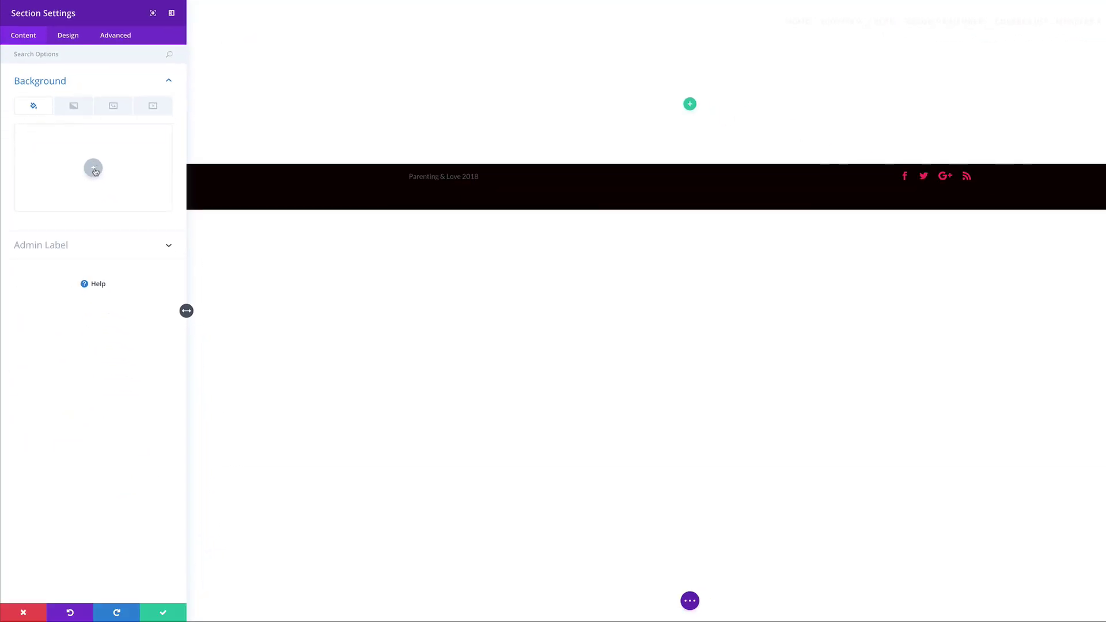
{"action": "left_click", "coordinate": [94, 169]}
{"action": "left_click", "coordinate": [35, 134]}
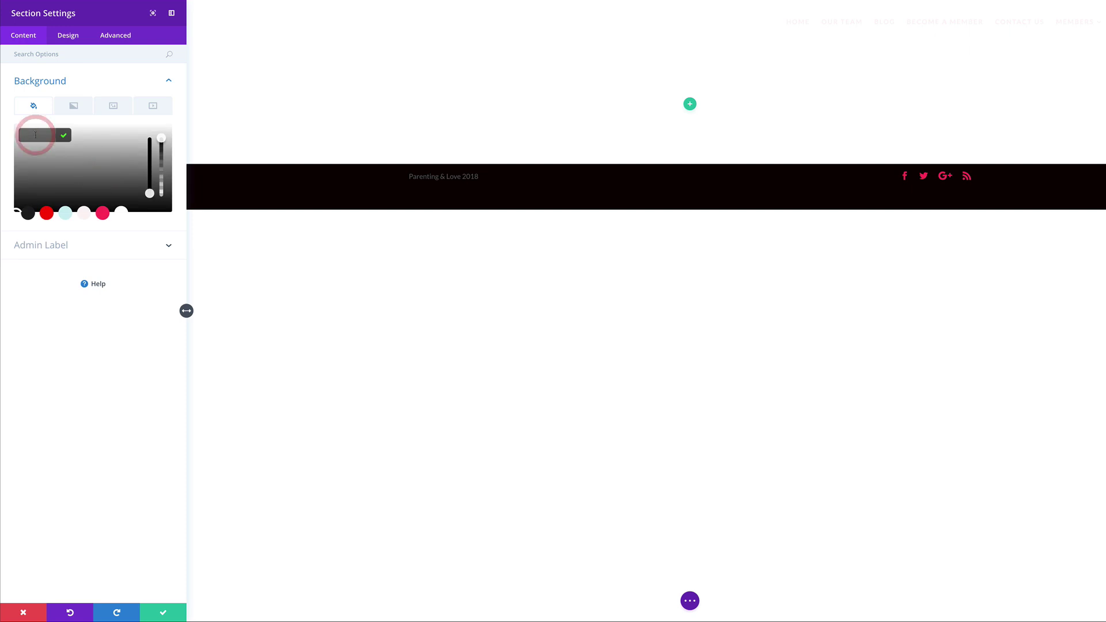
{"action": "type", "text": "#a8a8a8"}
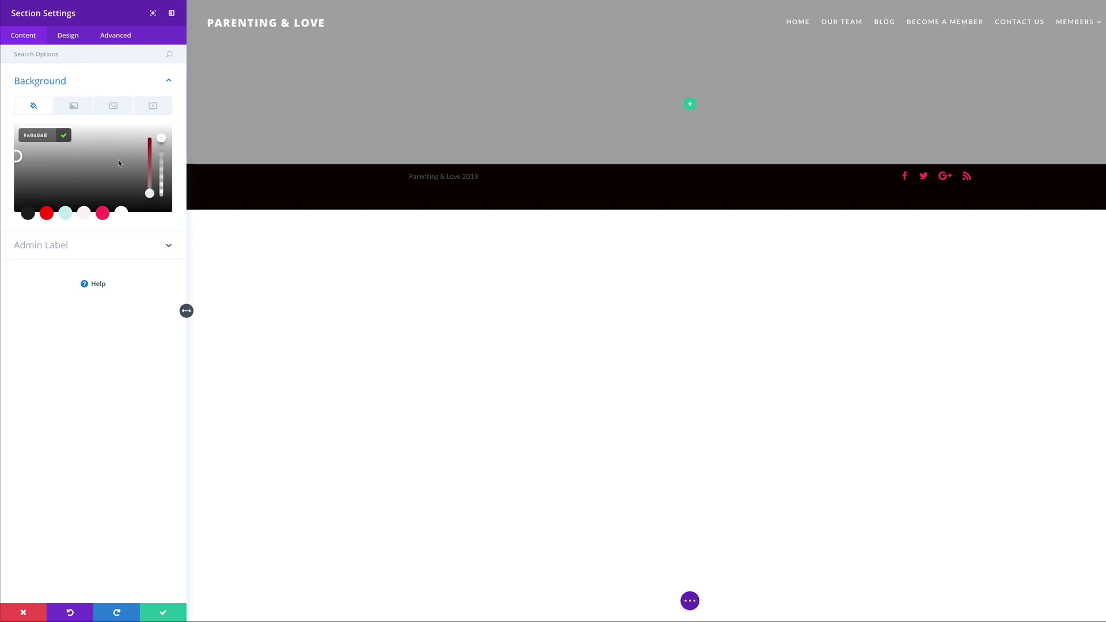
Step: Set the section's custom padding to 115px top and bottom and 0px right and left, and save the section settings
{"action": "left_click", "coordinate": [73, 37]}
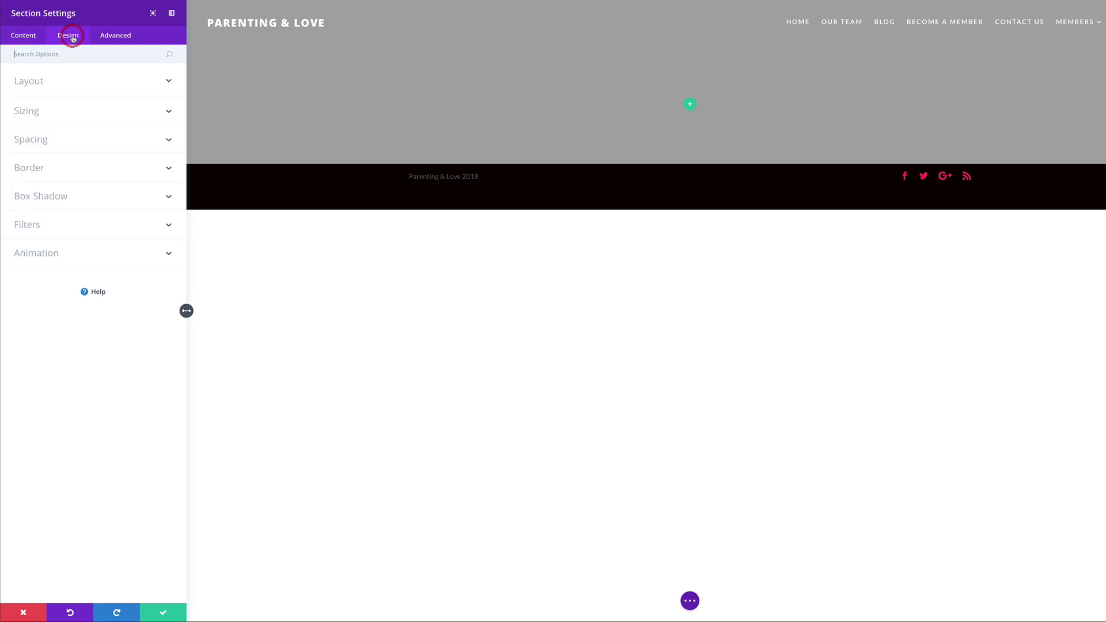
{"action": "left_click", "coordinate": [39, 142]}
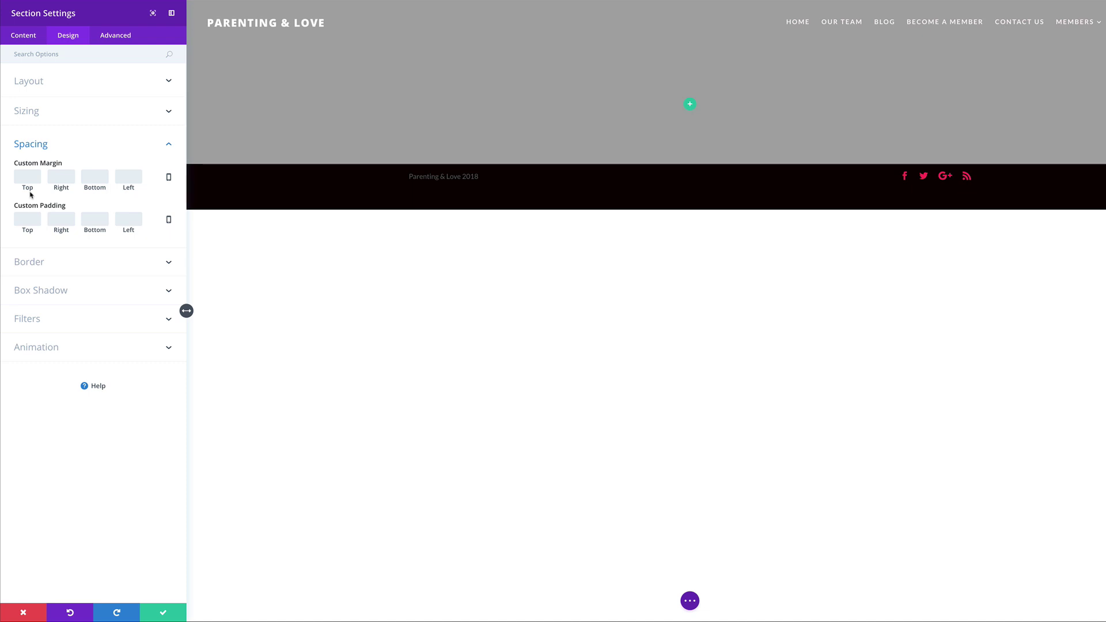
{"action": "left_click", "coordinate": [32, 219]}
{"action": "type", "text": "15"}
{"action": "left_click", "coordinate": [59, 222]}
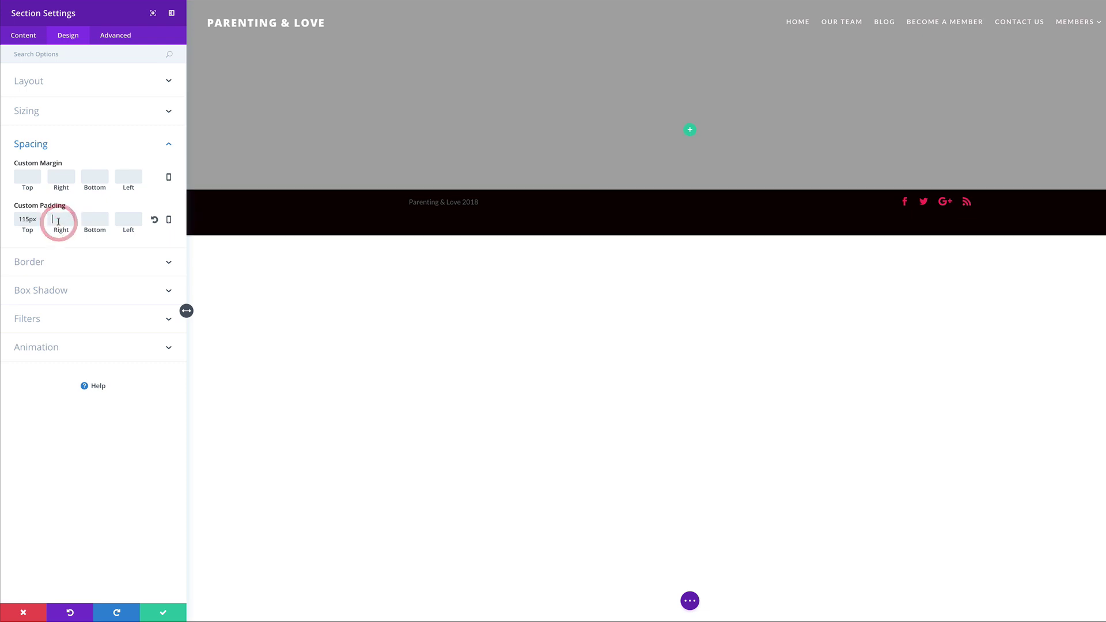
{"action": "type", "text": "0"}
{"action": "left_click", "coordinate": [132, 219]}
{"action": "type", "text": "0"}
{"action": "left_click", "coordinate": [92, 219]}
{"action": "type", "text": "115"}
{"action": "left_click", "coordinate": [131, 447]}
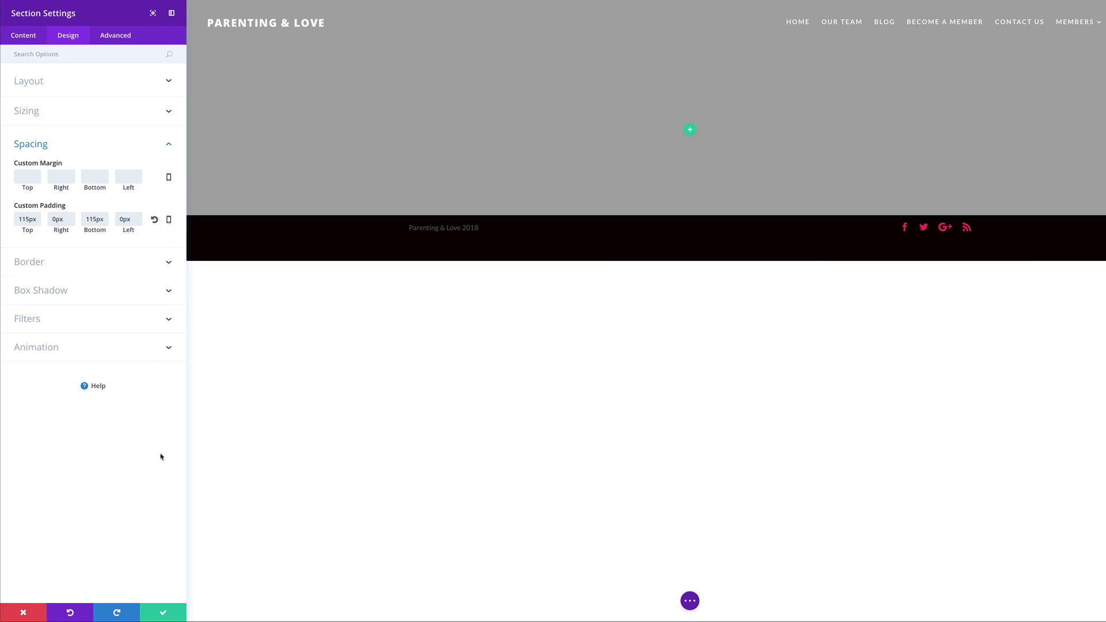
{"action": "left_click", "coordinate": [164, 614]}
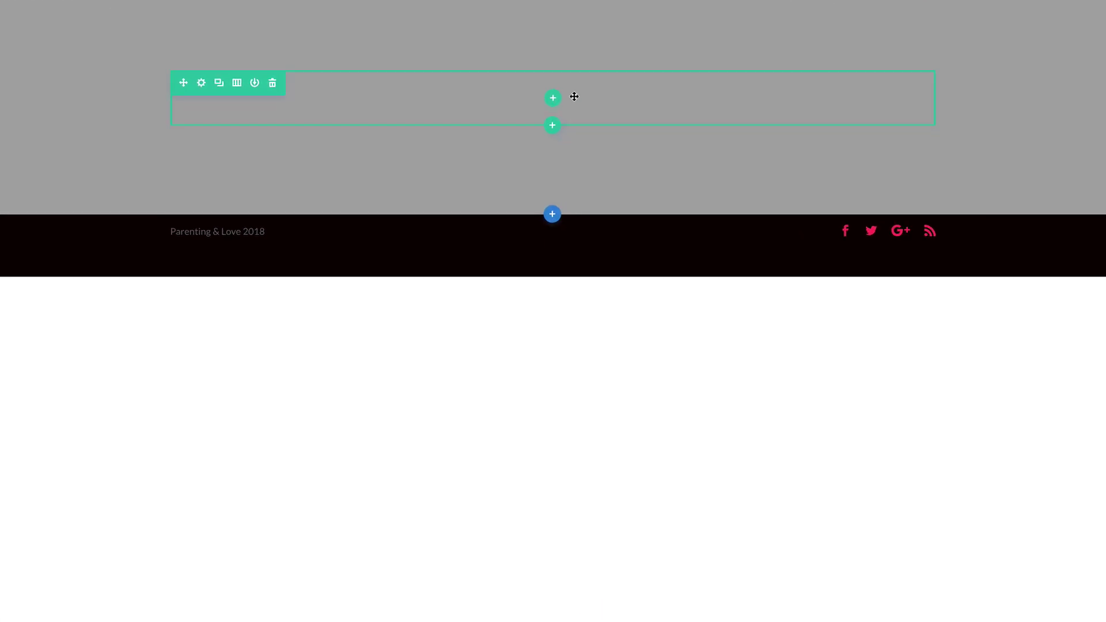
Step: Give the empty row a layout of two equal columns without inserting a module
{"action": "left_click", "coordinate": [557, 101]}
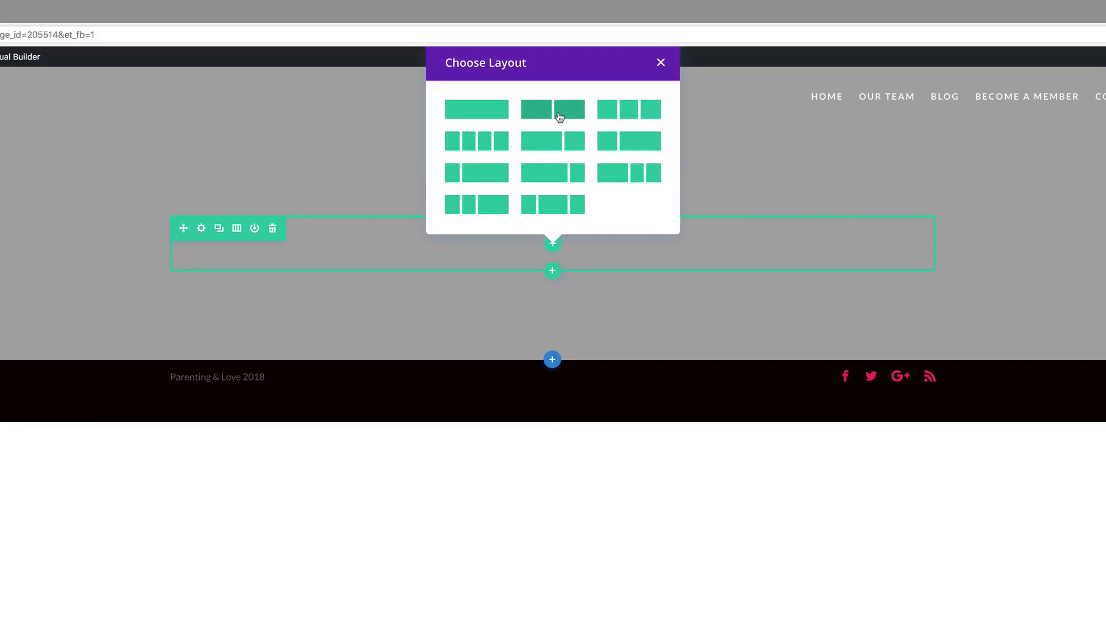
{"action": "left_click", "coordinate": [559, 113]}
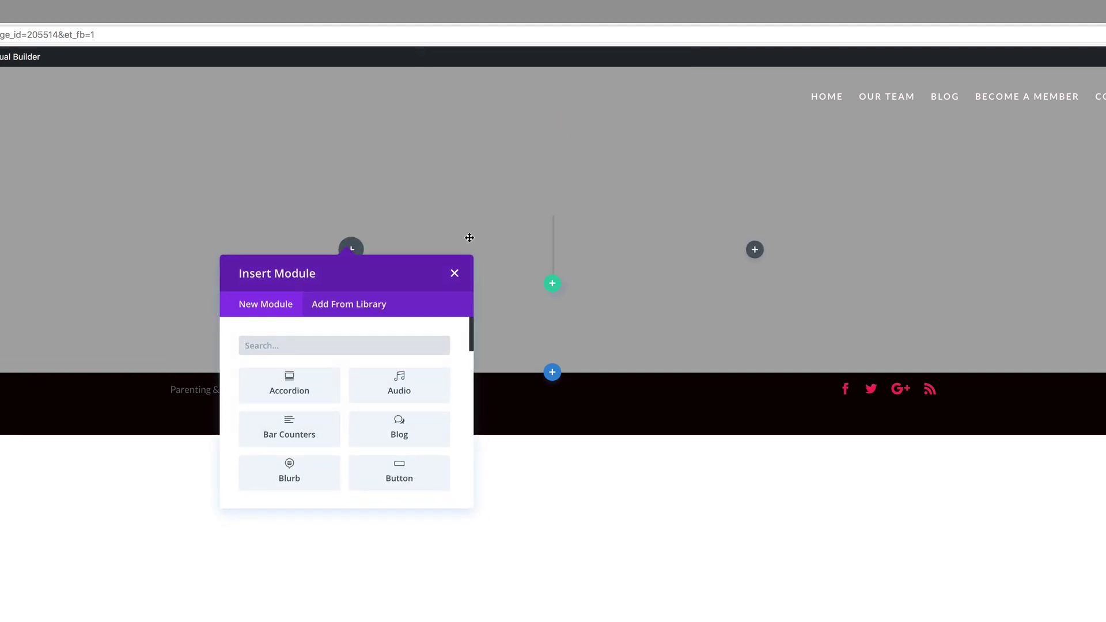
{"action": "left_click", "coordinate": [455, 274]}
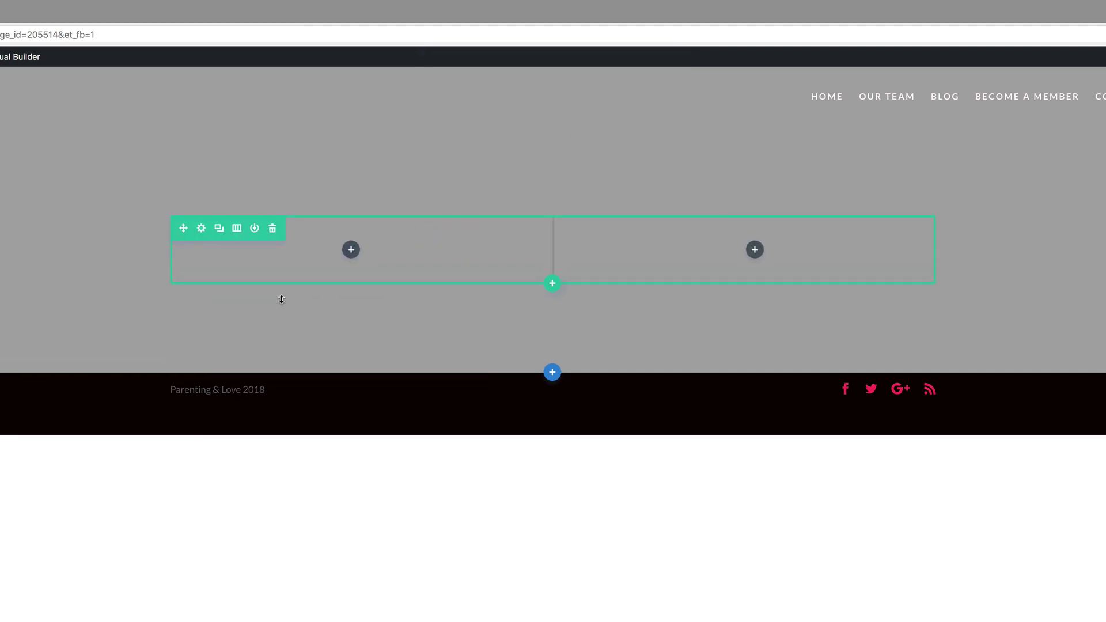
Step: Set the row's background color to #666666
{"action": "left_click", "coordinate": [202, 228]}
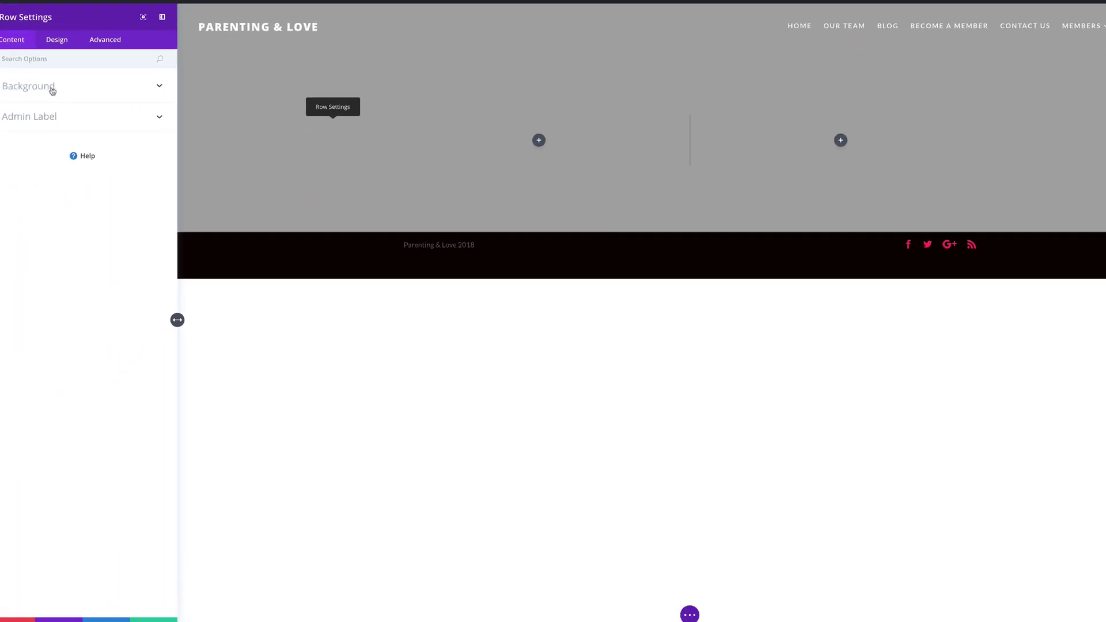
{"action": "left_click", "coordinate": [59, 83]}
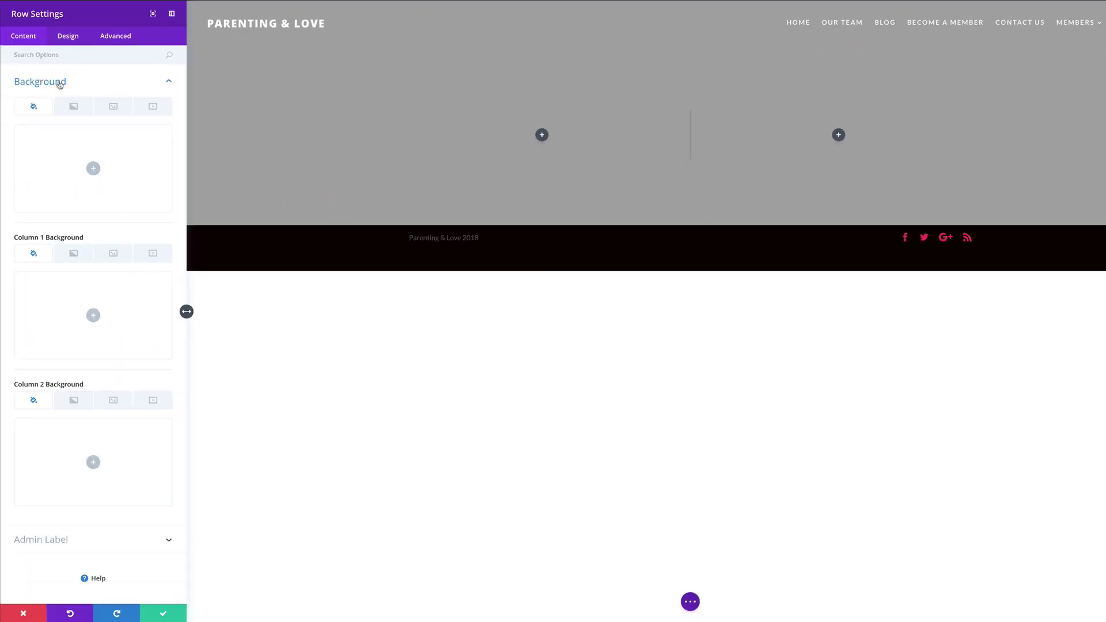
{"action": "left_click", "coordinate": [92, 168]}
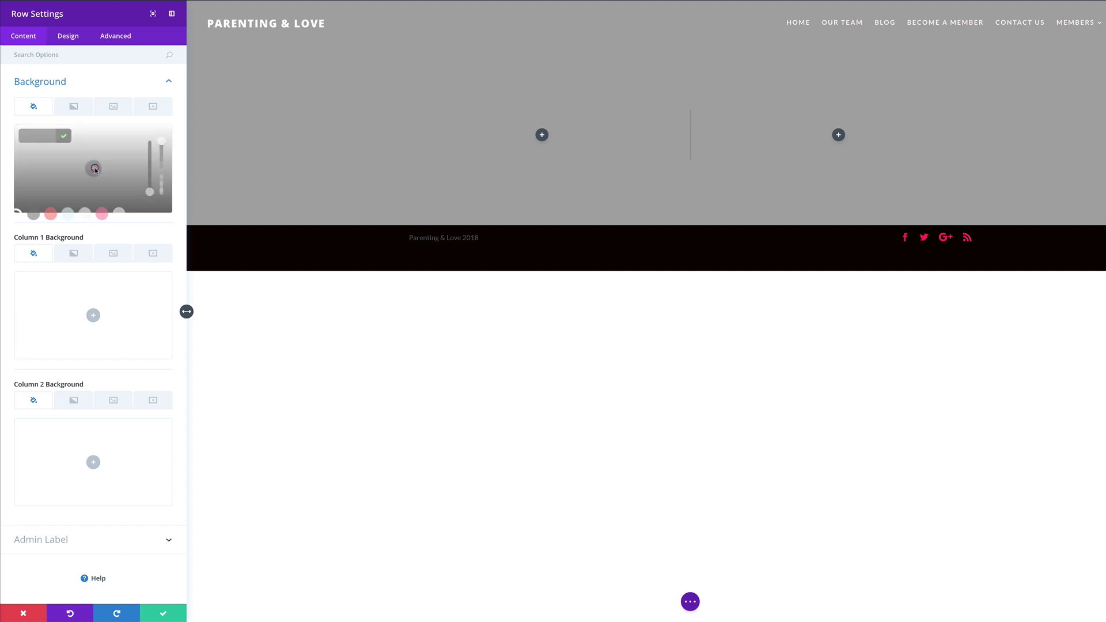
{"action": "left_click", "coordinate": [34, 132]}
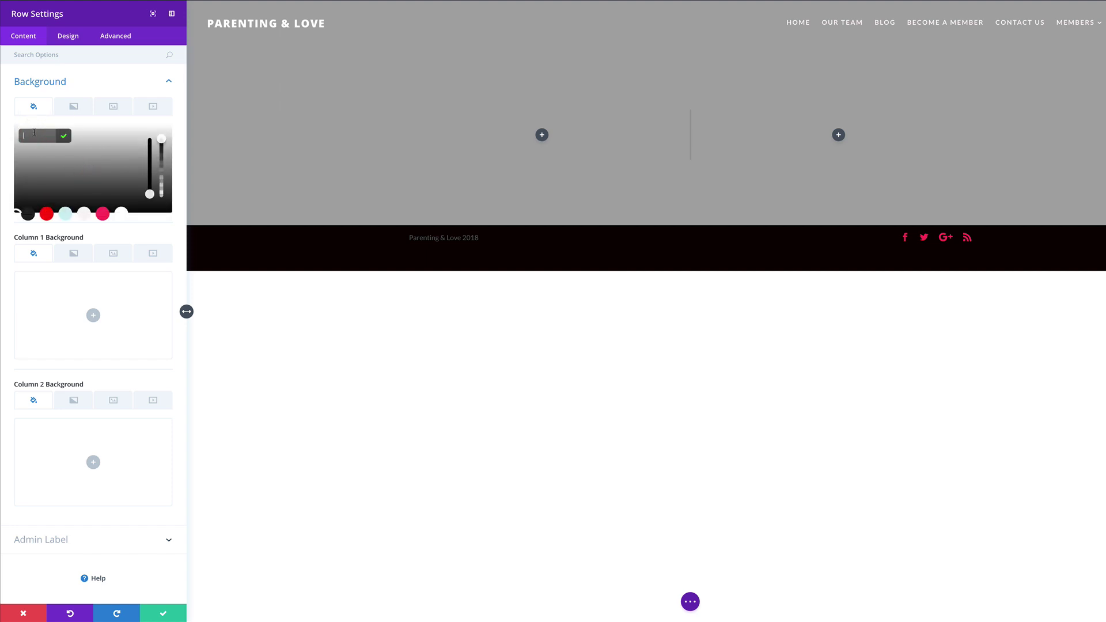
{"action": "type", "text": "#666666"}
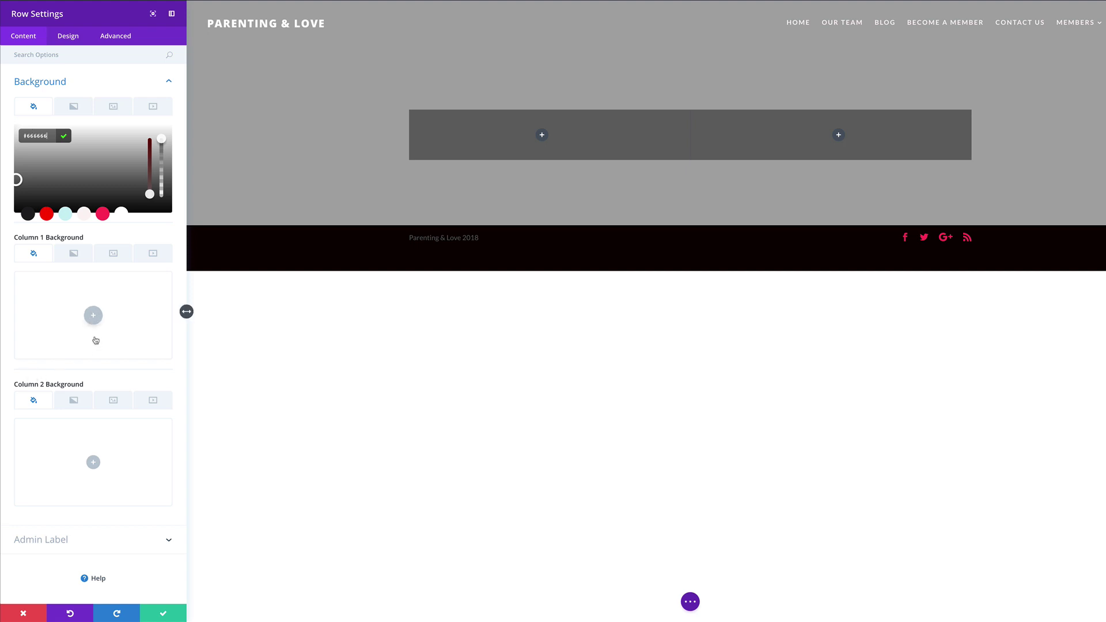
Step: Add the misty mountain image "wood-165" from the media library as the row's background image
{"action": "left_click", "coordinate": [114, 109]}
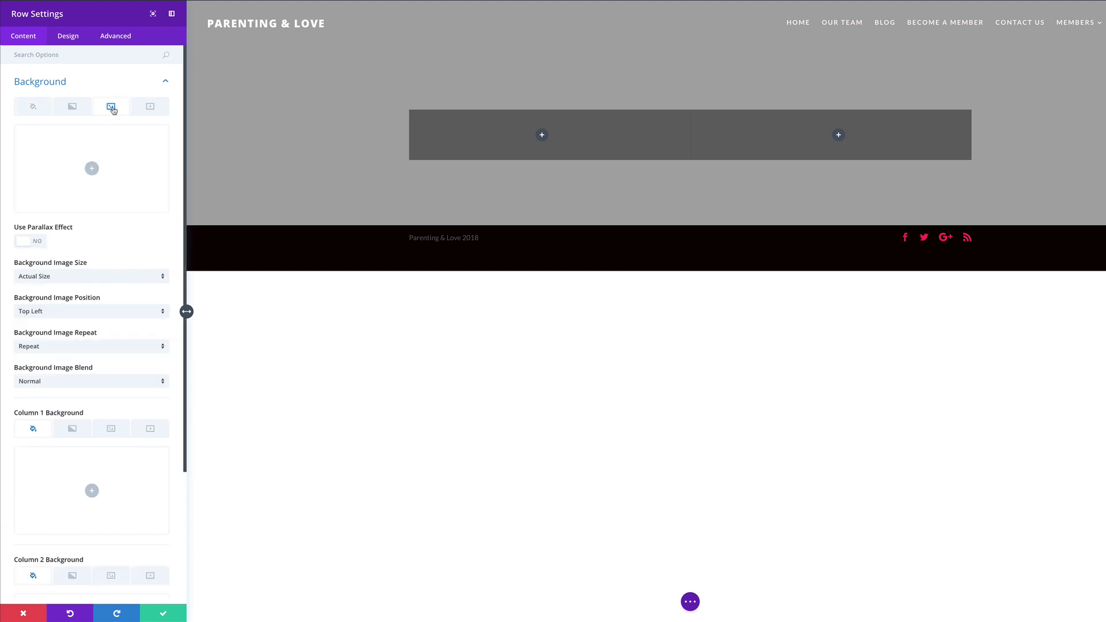
{"action": "left_click", "coordinate": [92, 168]}
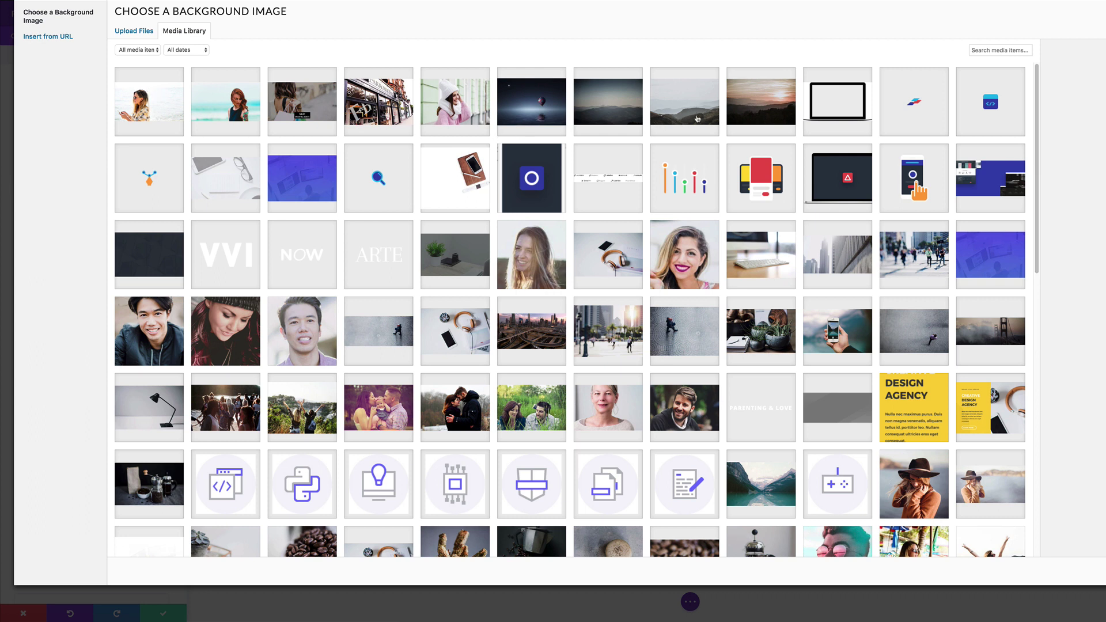
{"action": "left_click", "coordinate": [696, 118]}
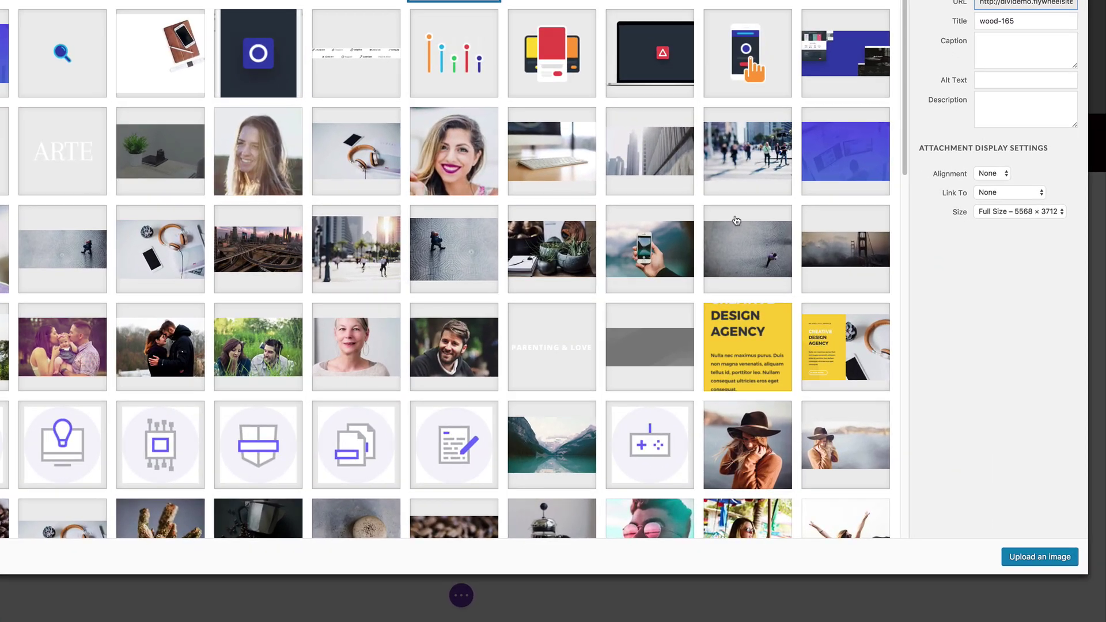
{"action": "left_click", "coordinate": [1033, 557]}
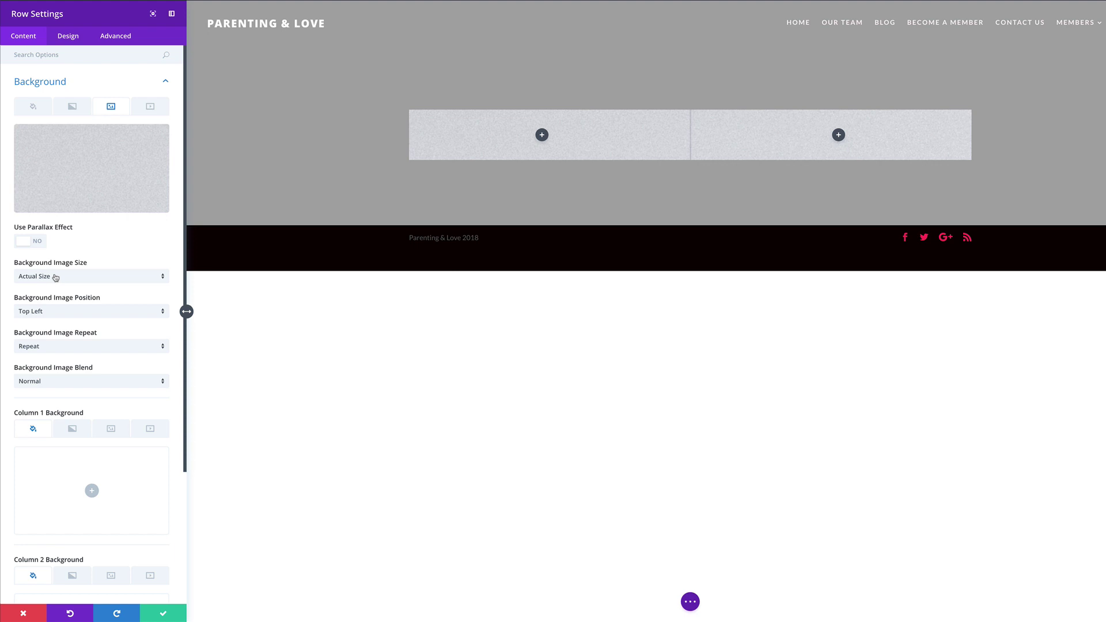
Step: Configure the row's background image with size Cover, position Center, No Repeat and the Overlay blend
{"action": "left_click", "coordinate": [59, 277]}
{"action": "left_click", "coordinate": [51, 285]}
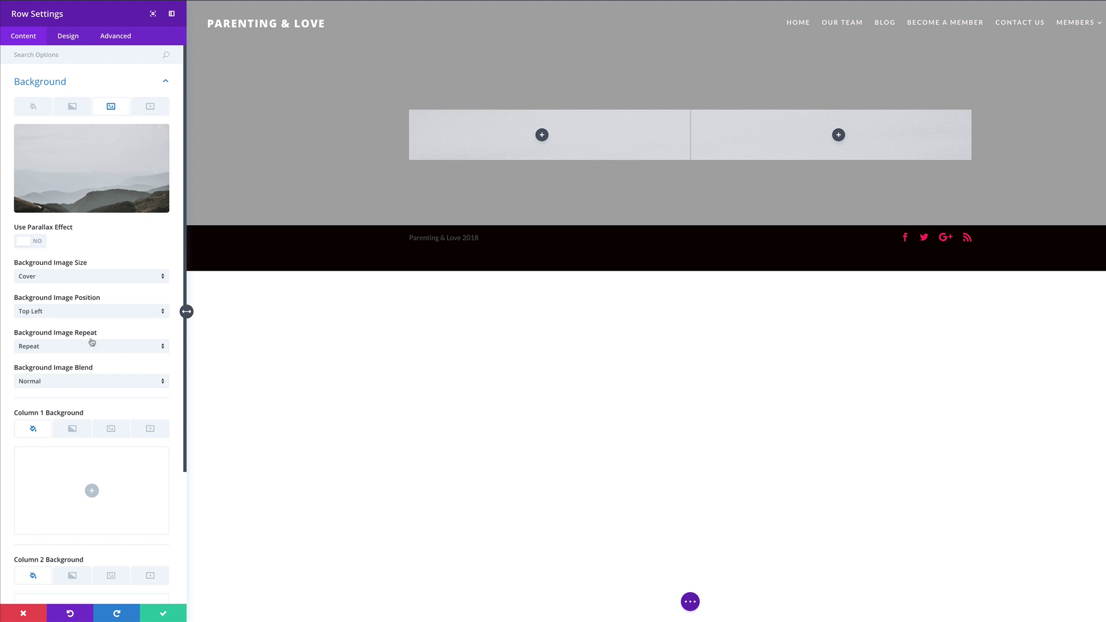
{"action": "left_click", "coordinate": [73, 312]}
{"action": "left_click", "coordinate": [51, 383]}
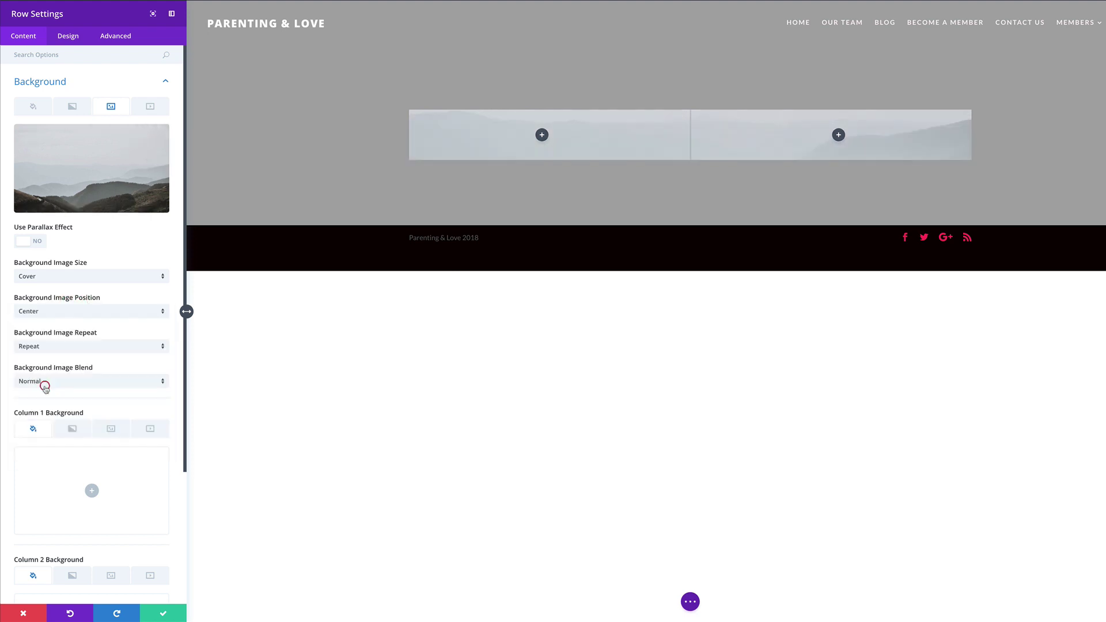
{"action": "left_click", "coordinate": [61, 345]}
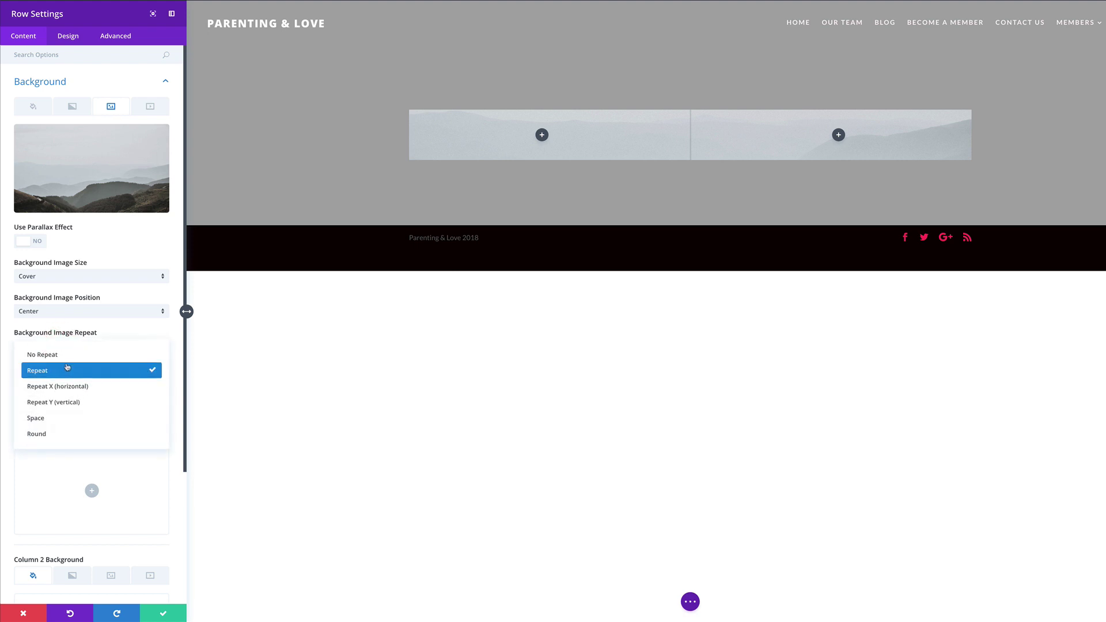
{"action": "left_click", "coordinate": [69, 356]}
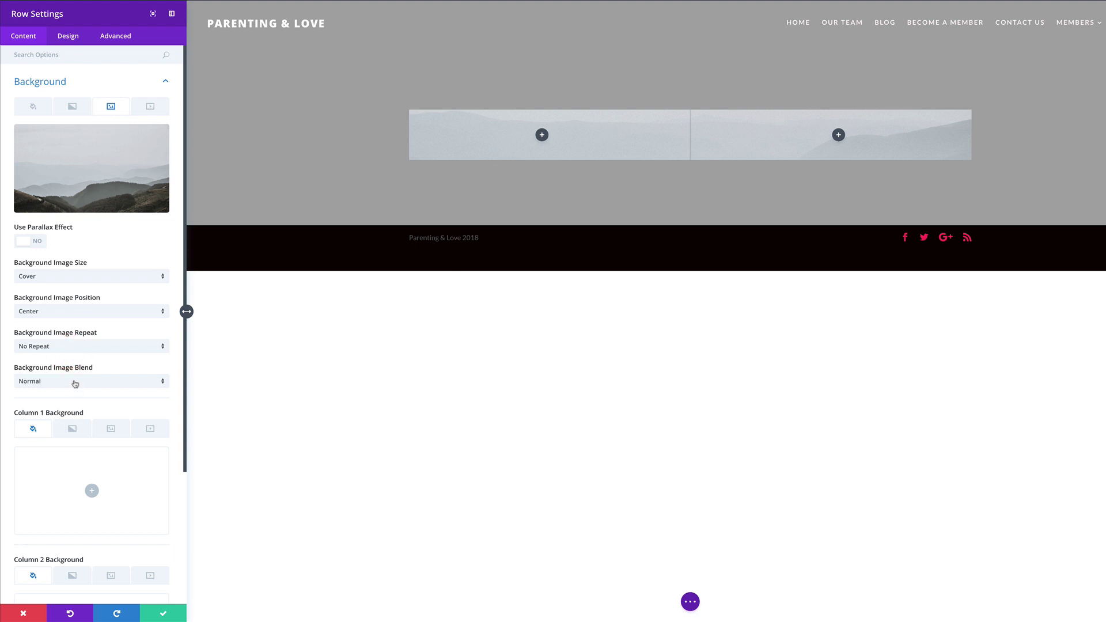
{"action": "left_click", "coordinate": [75, 384]}
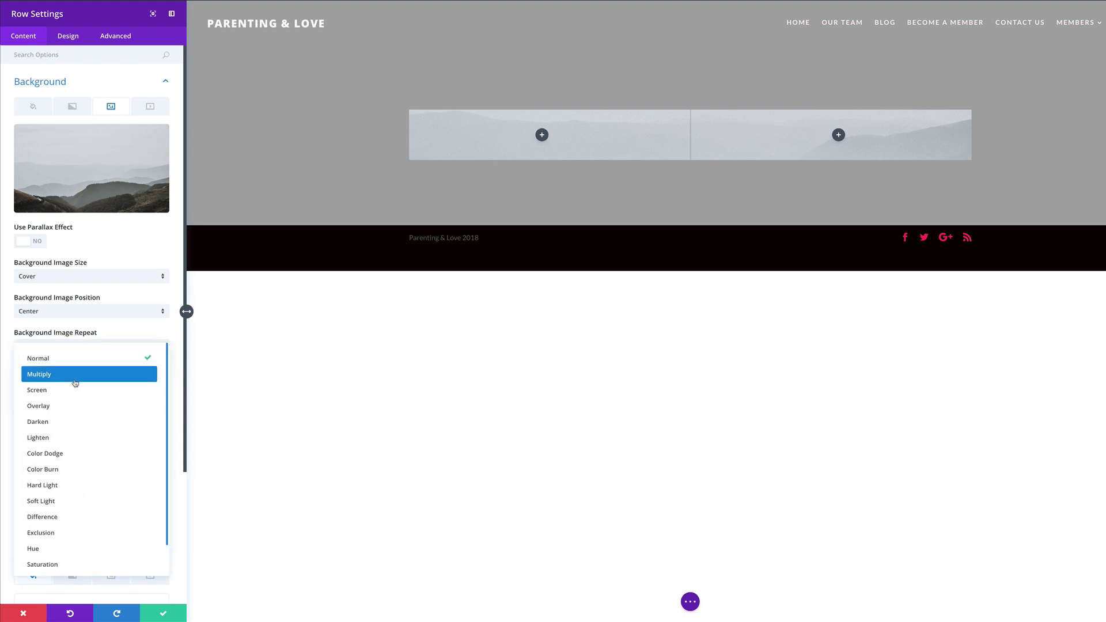
{"action": "left_click", "coordinate": [47, 407]}
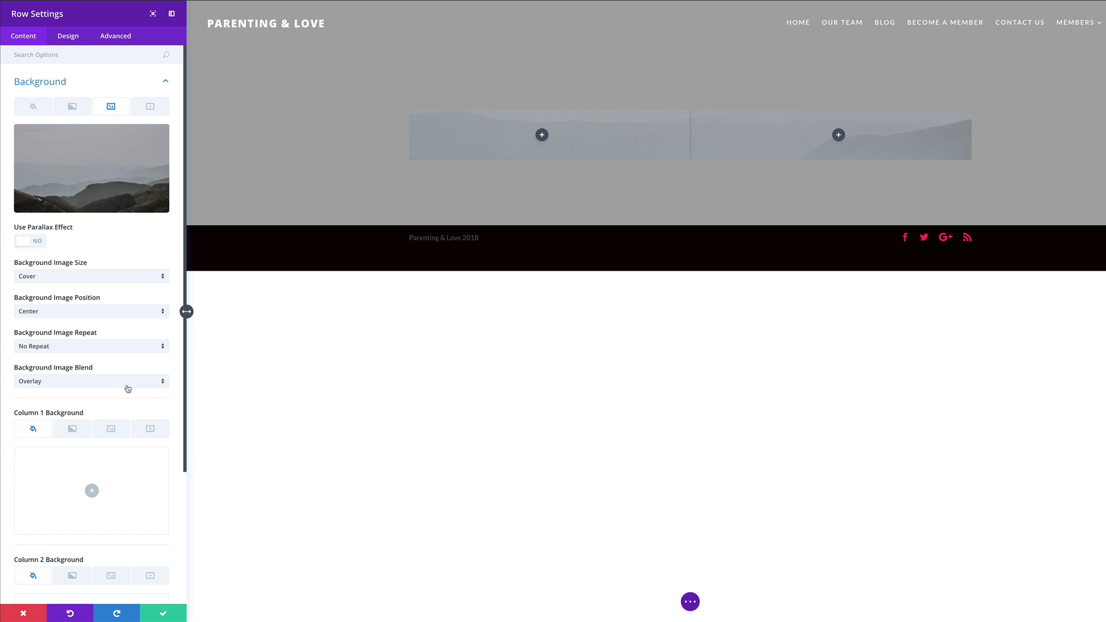
Step: Set the row's alignment to center
{"action": "left_click", "coordinate": [68, 37]}
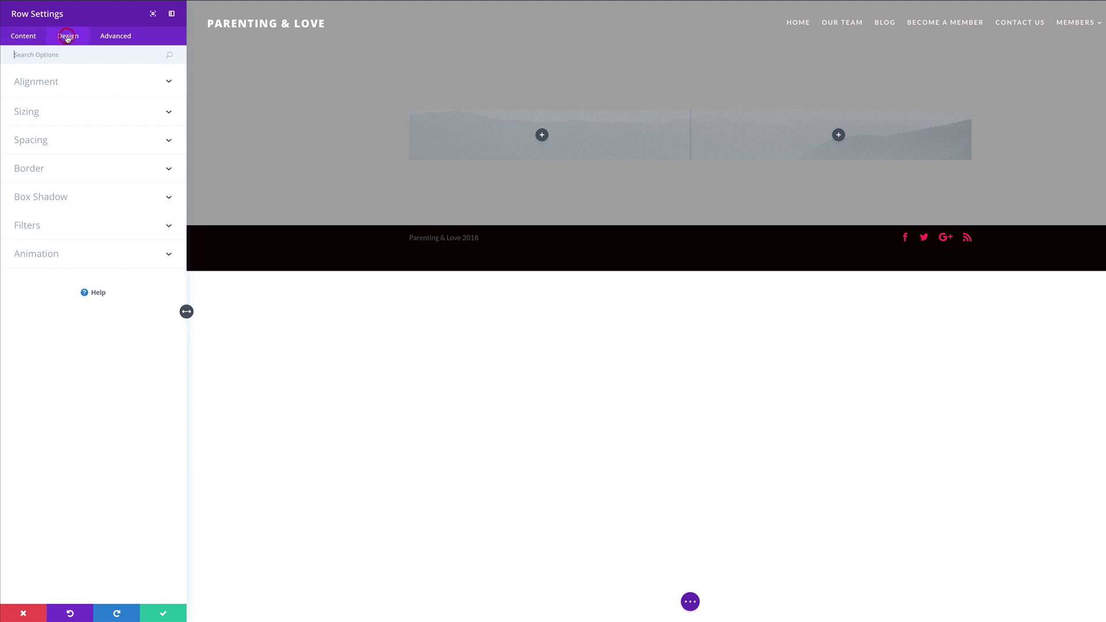
{"action": "left_click", "coordinate": [53, 84]}
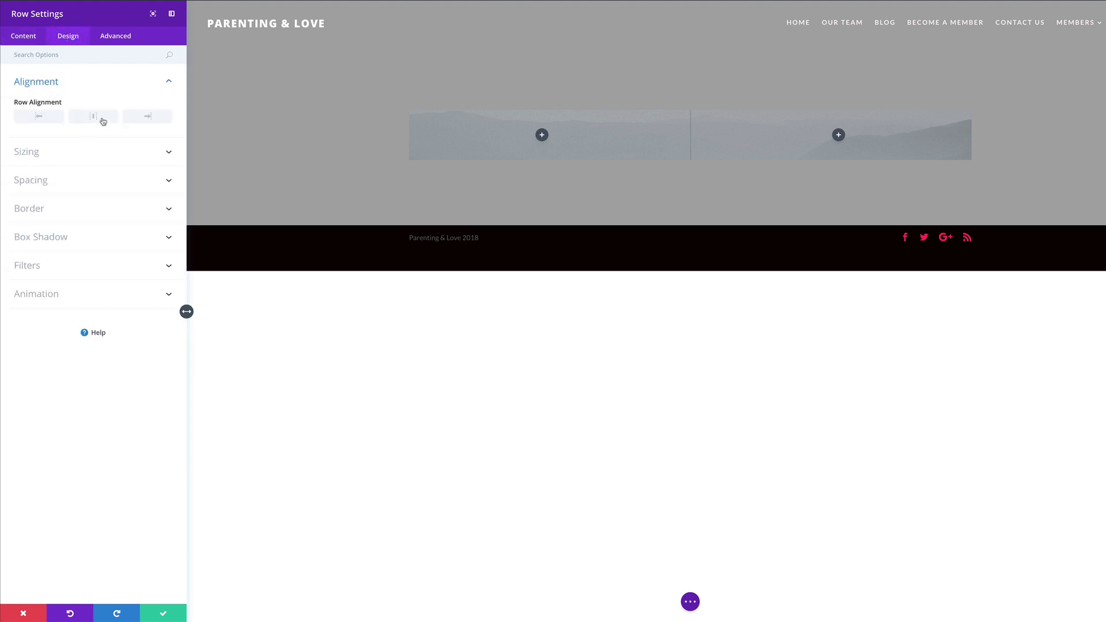
{"action": "left_click", "coordinate": [94, 117]}
Step: Enable a custom gutter width for the row and reduce it to the minimum
{"action": "left_click", "coordinate": [36, 153]}
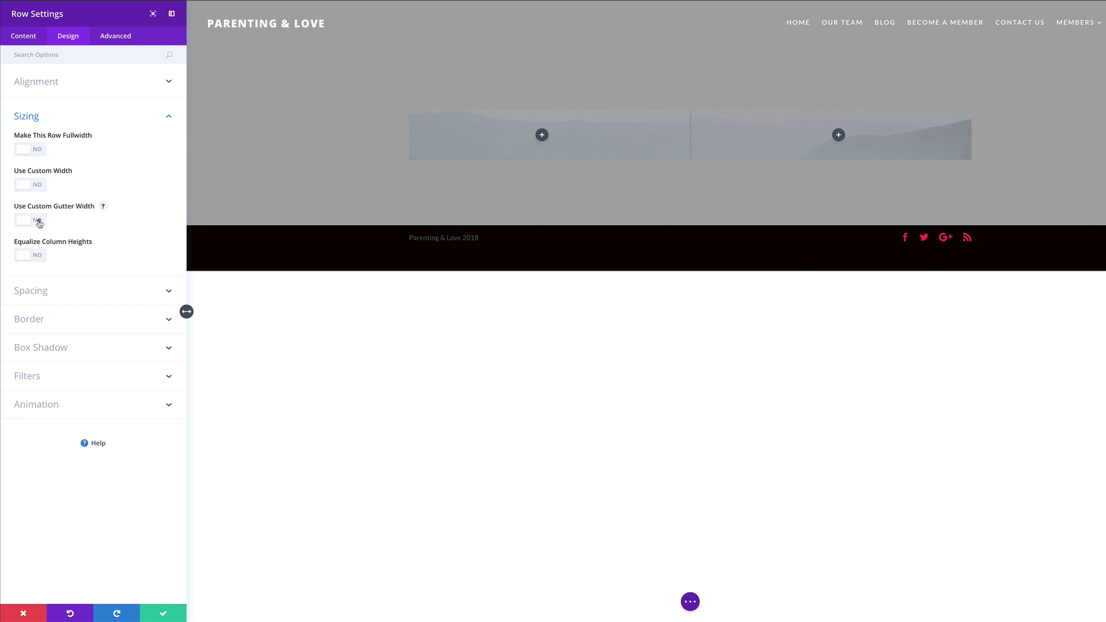
{"action": "left_click", "coordinate": [38, 222]}
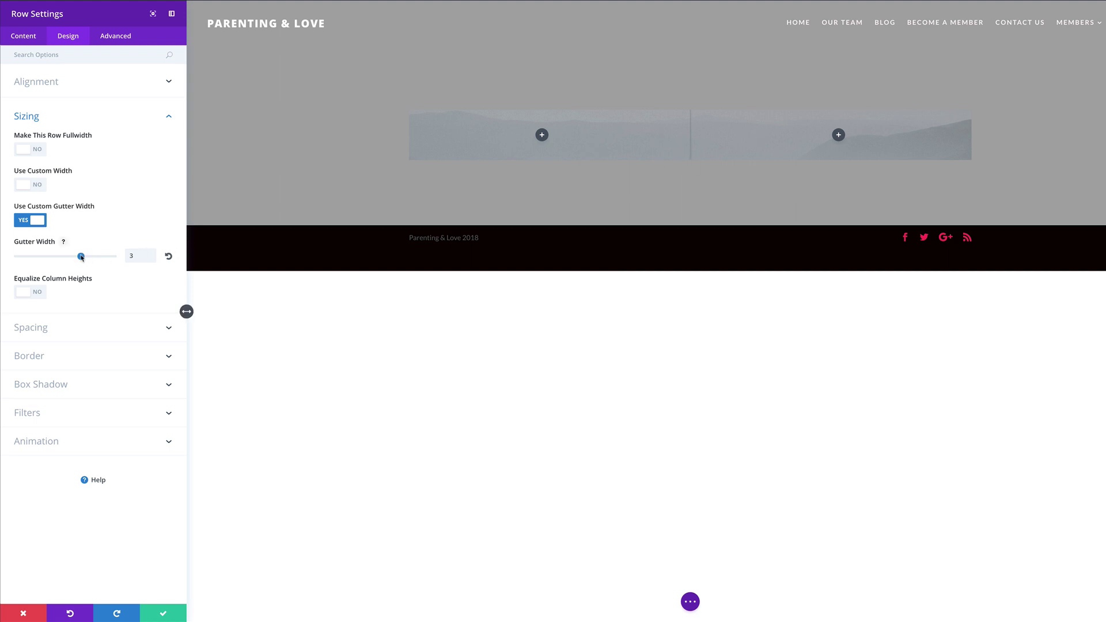
{"action": "left_click_drag", "start_coordinate": [81, 257], "coordinate": [20, 257]}
Step: Set the row's custom padding to 0px on the top, right, bottom and left
{"action": "left_click", "coordinate": [45, 327]}
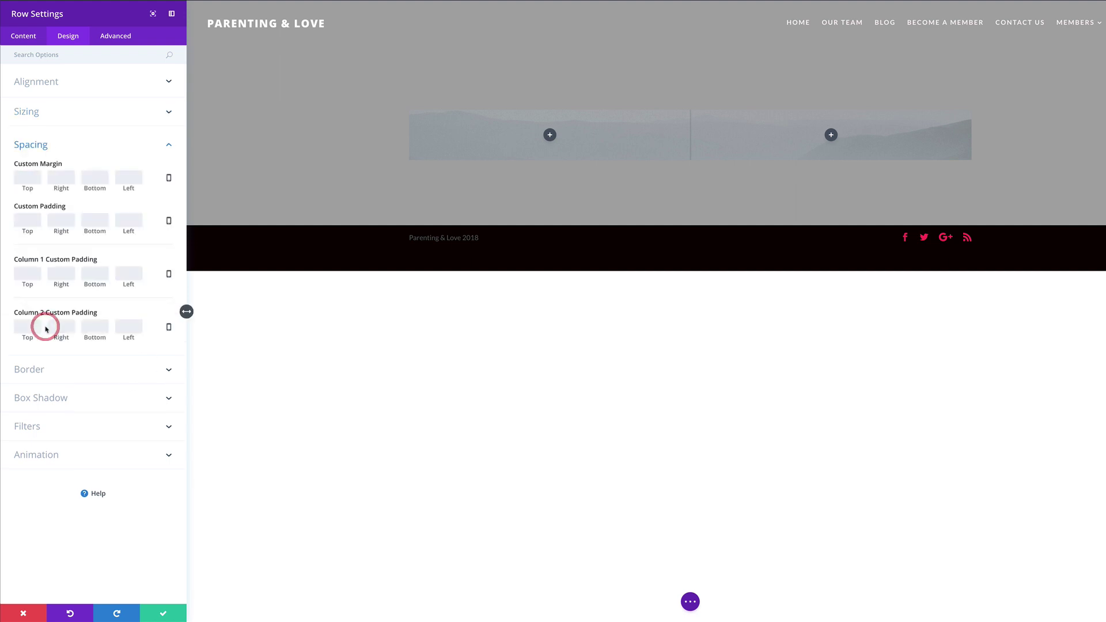
{"action": "left_click", "coordinate": [34, 222]}
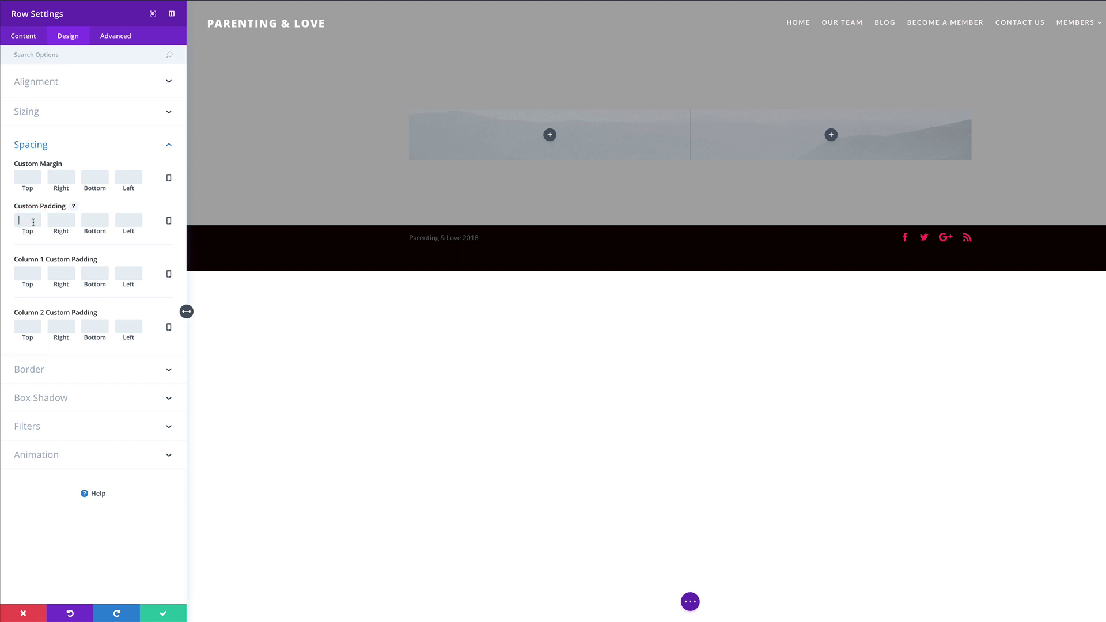
{"action": "type", "text": "0"}
{"action": "left_click", "coordinate": [67, 220]}
{"action": "type", "text": "0"}
{"action": "left_click", "coordinate": [94, 220]}
{"action": "type", "text": "0"}
{"action": "left_click", "coordinate": [129, 220]}
{"action": "type", "text": "0"}
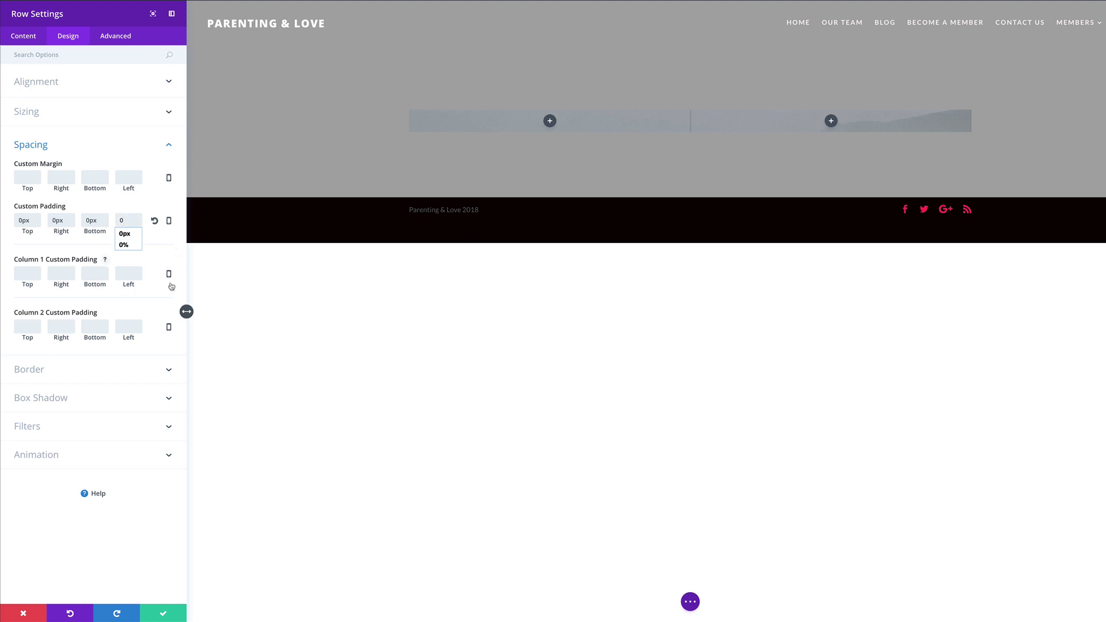
{"action": "left_click", "coordinate": [147, 546]}
Step: Apply the first box shadow preset, a soft outer shadow on all sides, to the row
{"action": "left_click", "coordinate": [62, 398]}
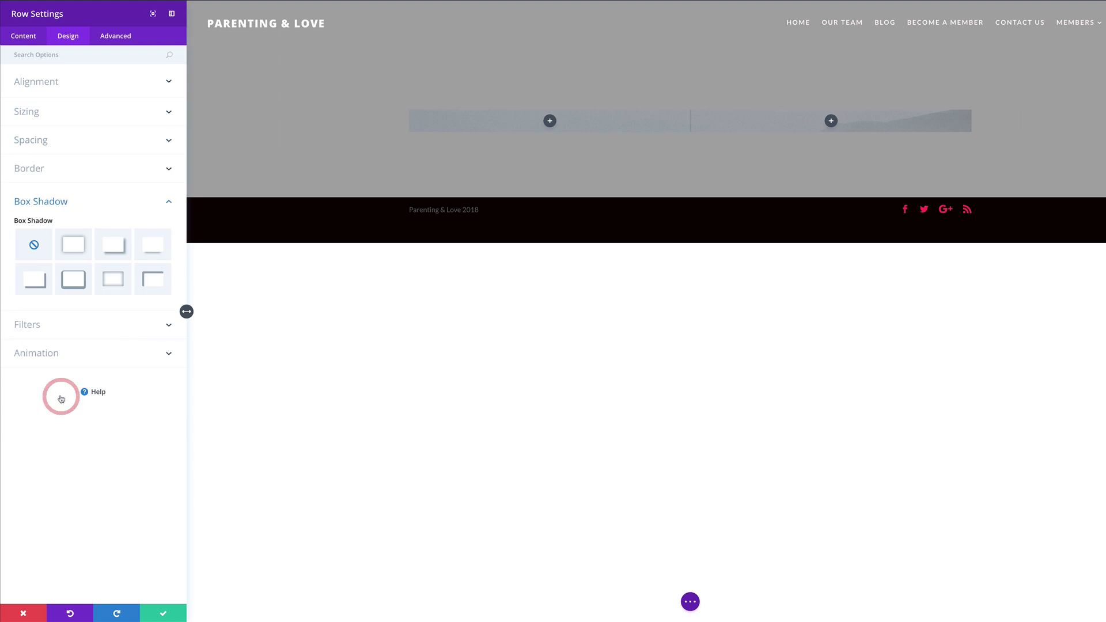
{"action": "left_click", "coordinate": [77, 245]}
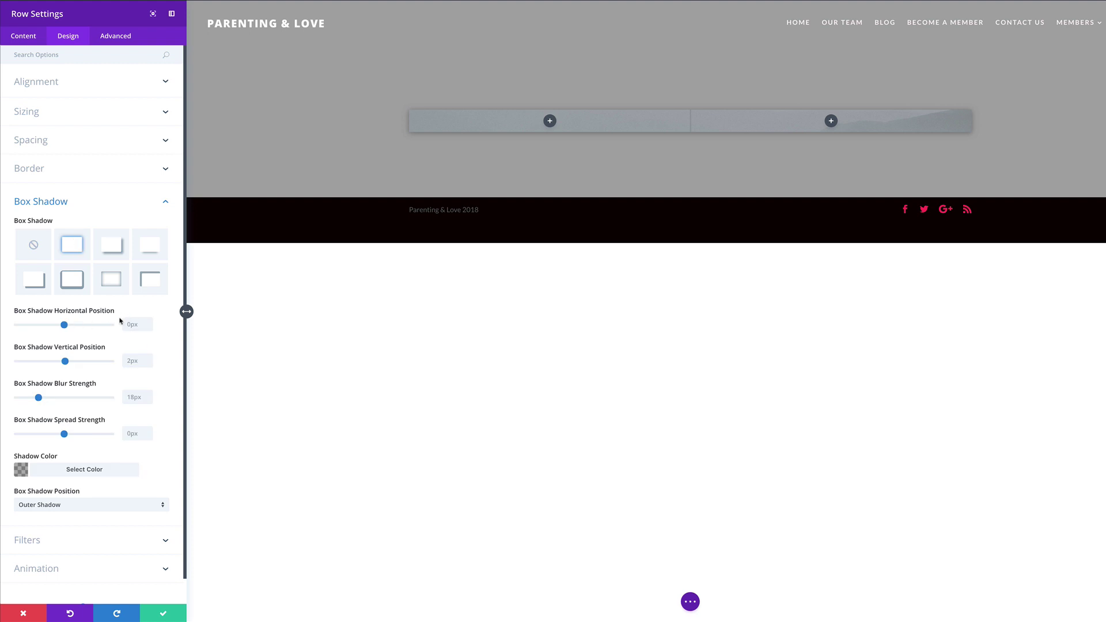
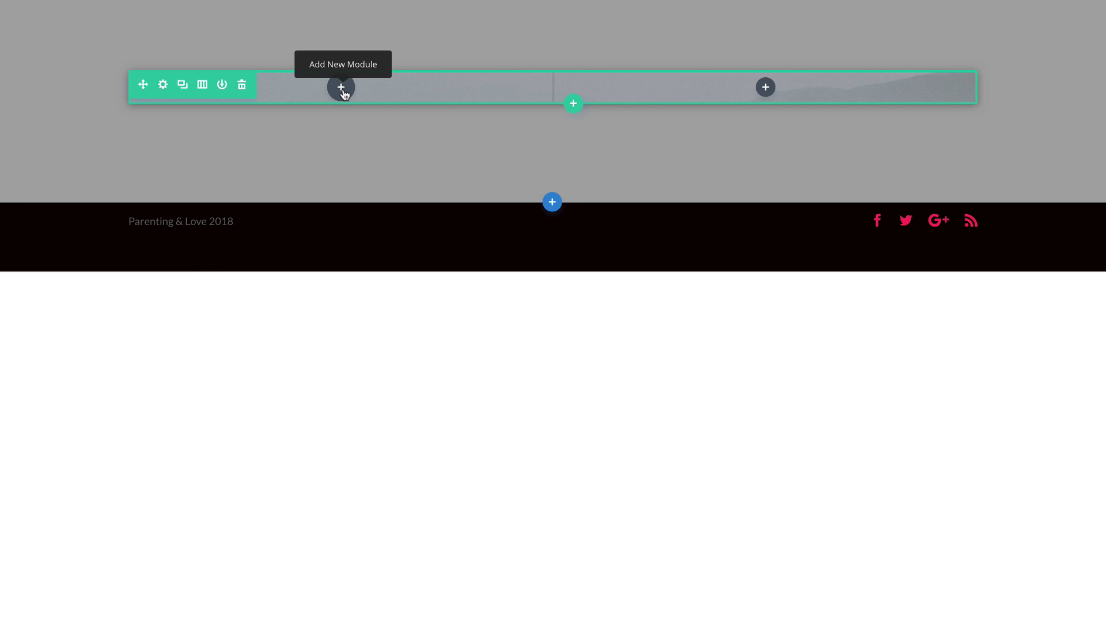
Step: Insert a Text module in the row's first column
{"action": "left_click", "coordinate": [343, 91]}
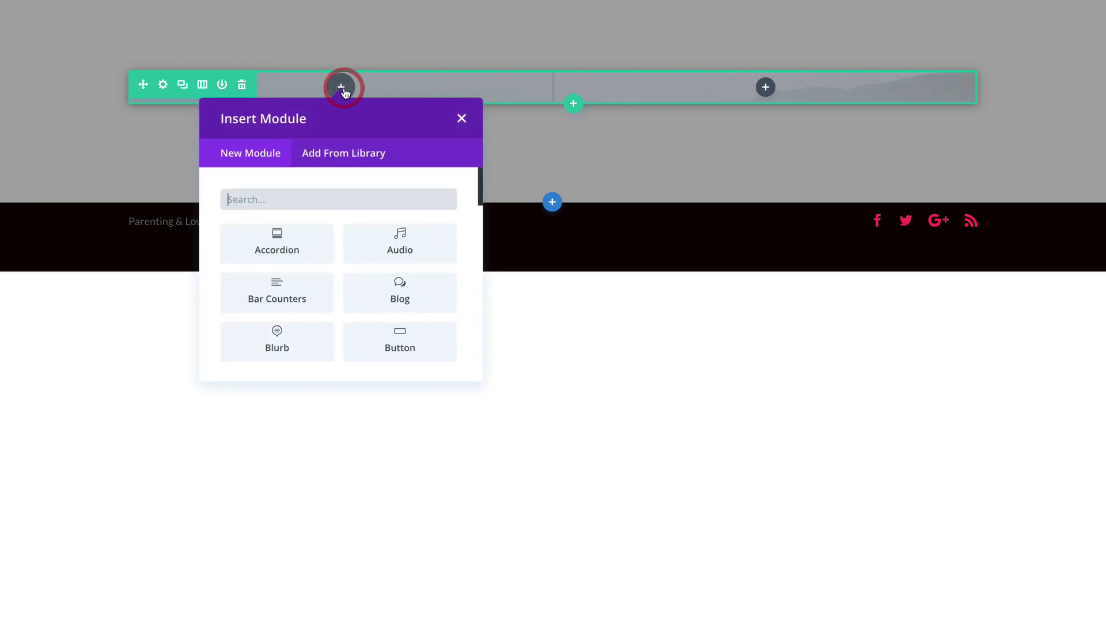
{"action": "type", "text": "t"}
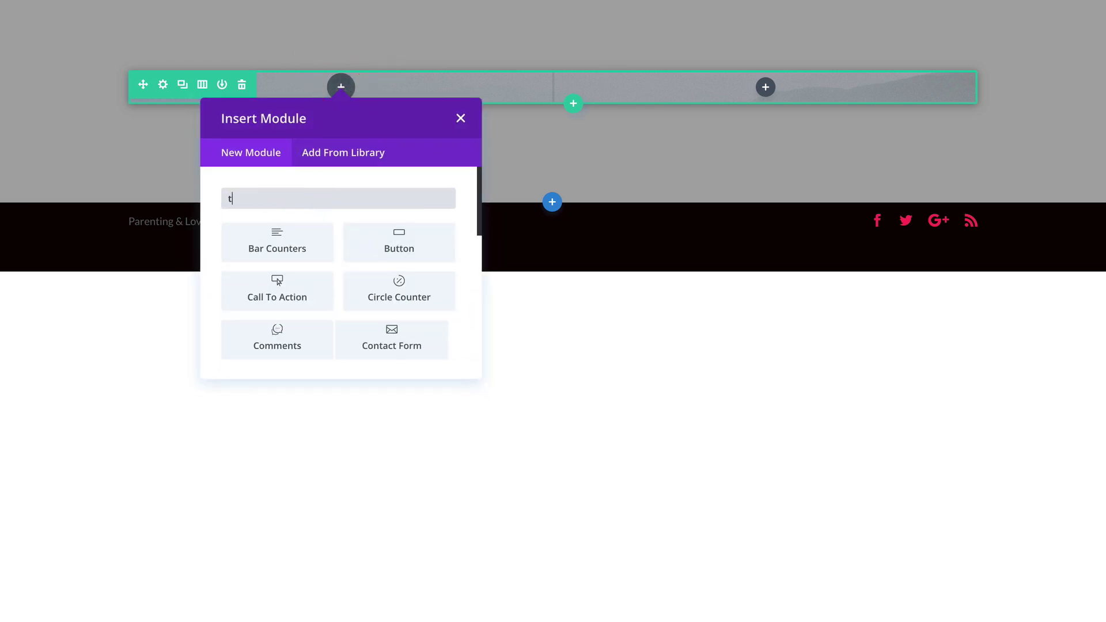
{"action": "type", "text": "ext"}
{"action": "left_click", "coordinate": [287, 254]}
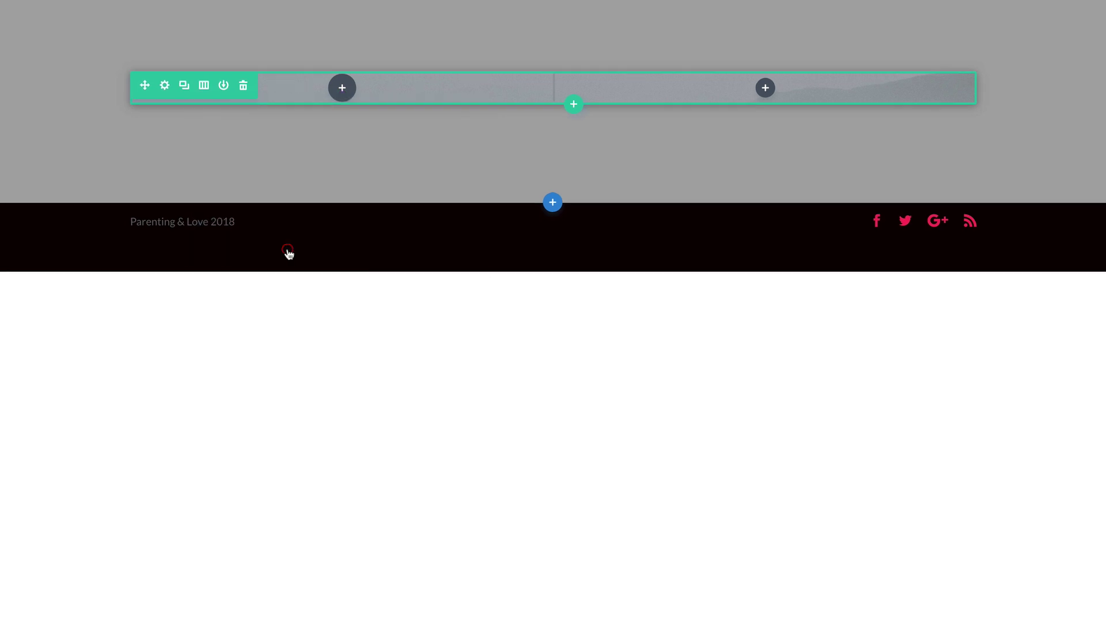
Step: Fill the Text module with the Lorem ipsum placeholder paragraph, trimmed so that it ends with "Suspendisse urna nibh."
{"action": "left_click", "coordinate": [57, 186]}
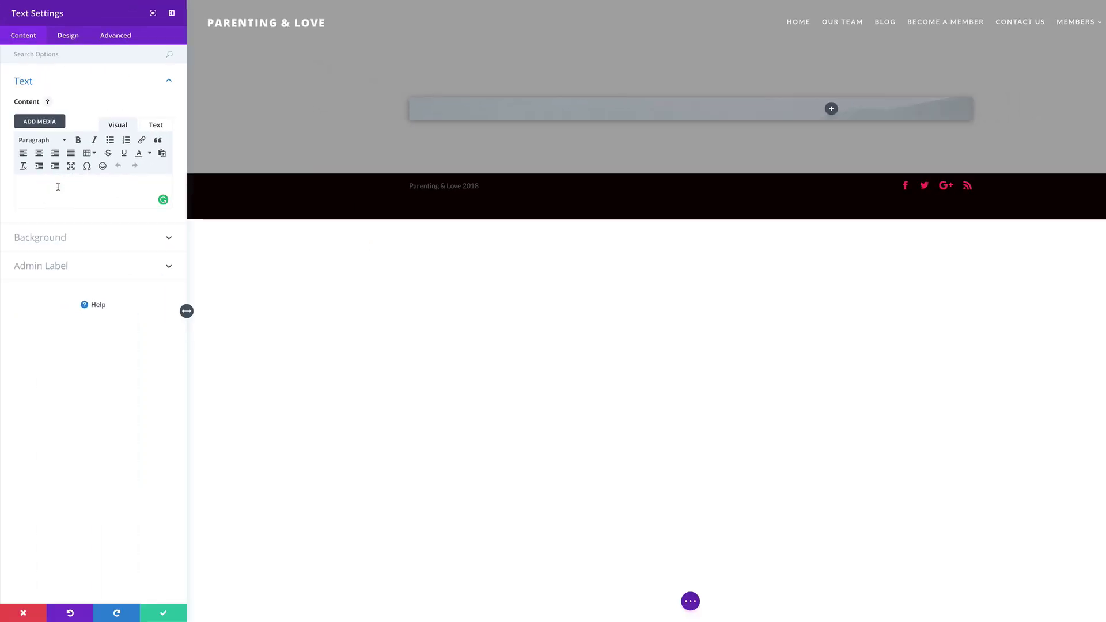
{"action": "type", "text": "Lorem ipsum dolor sit amet, consectetuer adipiscing elit. Donec odio. Quisque volutpat mattis eros. Nullam malesuada erat ut turpis. Suspendisse urna nibh, viverra non, semper suscipit, posuere a, pede."}
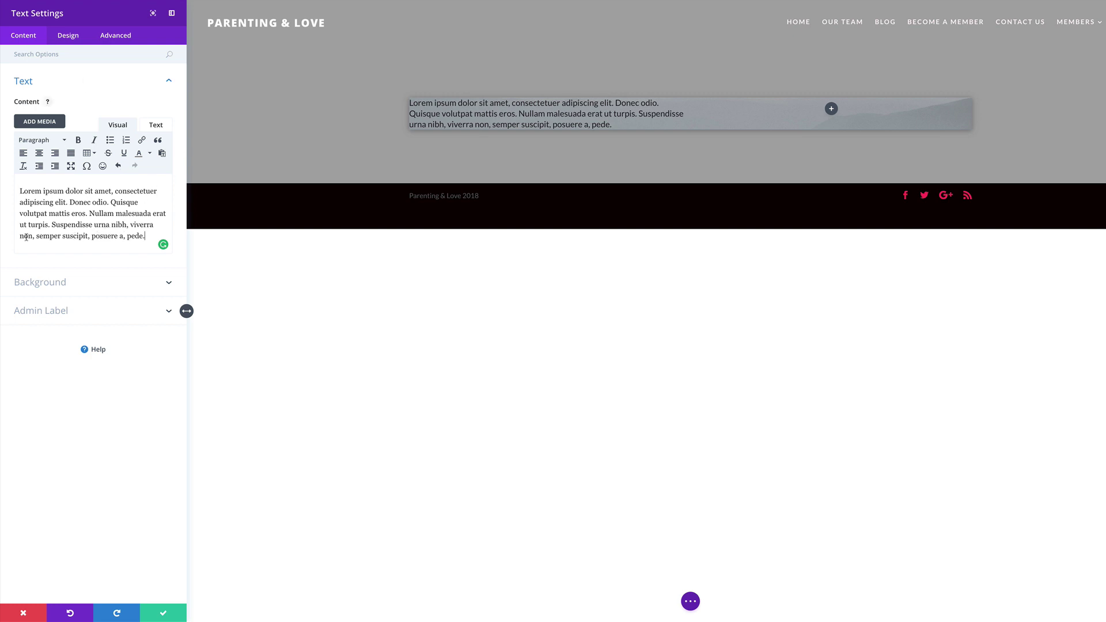
{"action": "key", "text": "ctrl+BackSpace"}
{"action": "key", "text": "ctrl+BackSpace"}
{"action": "key", "text": "ctrl+BackSpace"}
{"action": "key", "text": "ctrl+BackSpace"}
{"action": "key", "text": "ctrl+BackSpace"}
{"action": "key", "text": "ctrl+BackSpace"}
{"action": "key", "text": "ctrl+BackSpace"}
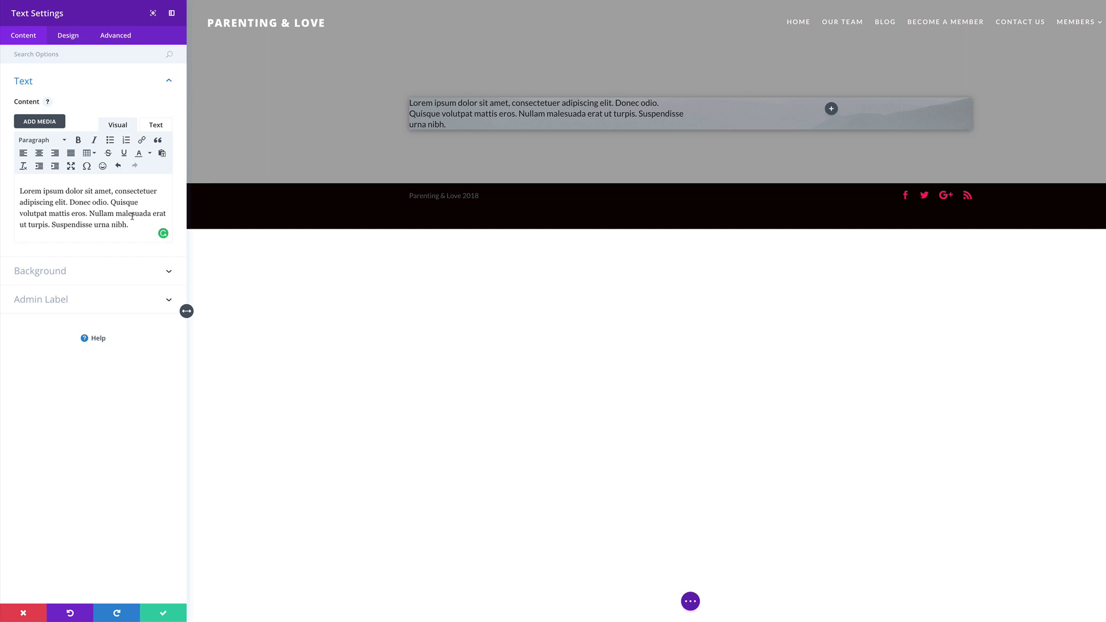
Step: Set the paragraph's text color to #dbdbdb
{"action": "left_click", "coordinate": [75, 39]}
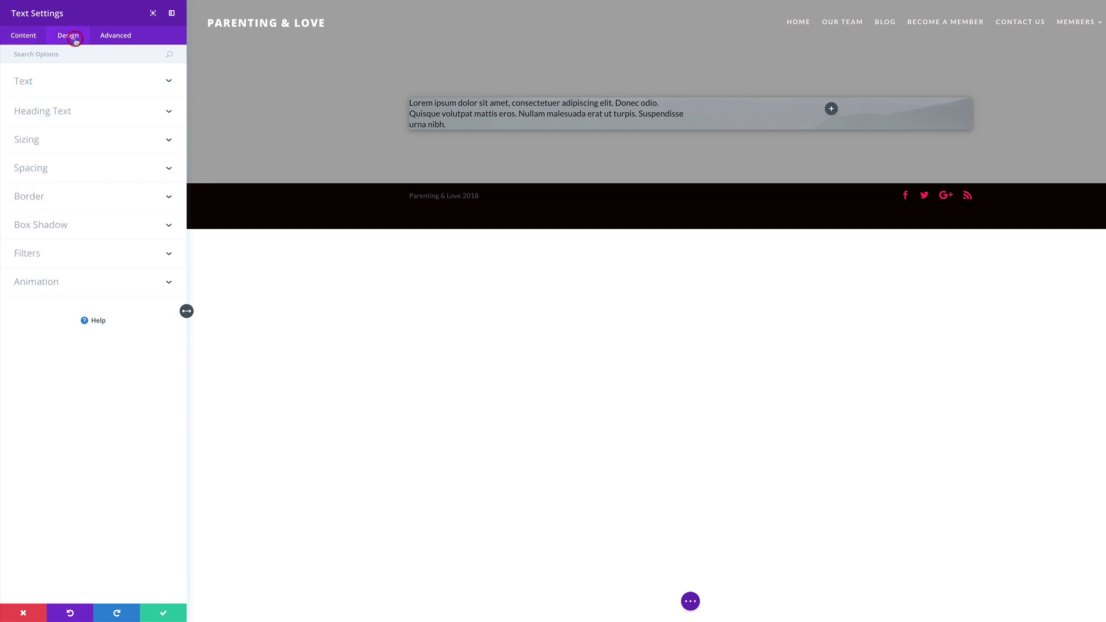
{"action": "left_click", "coordinate": [31, 85]}
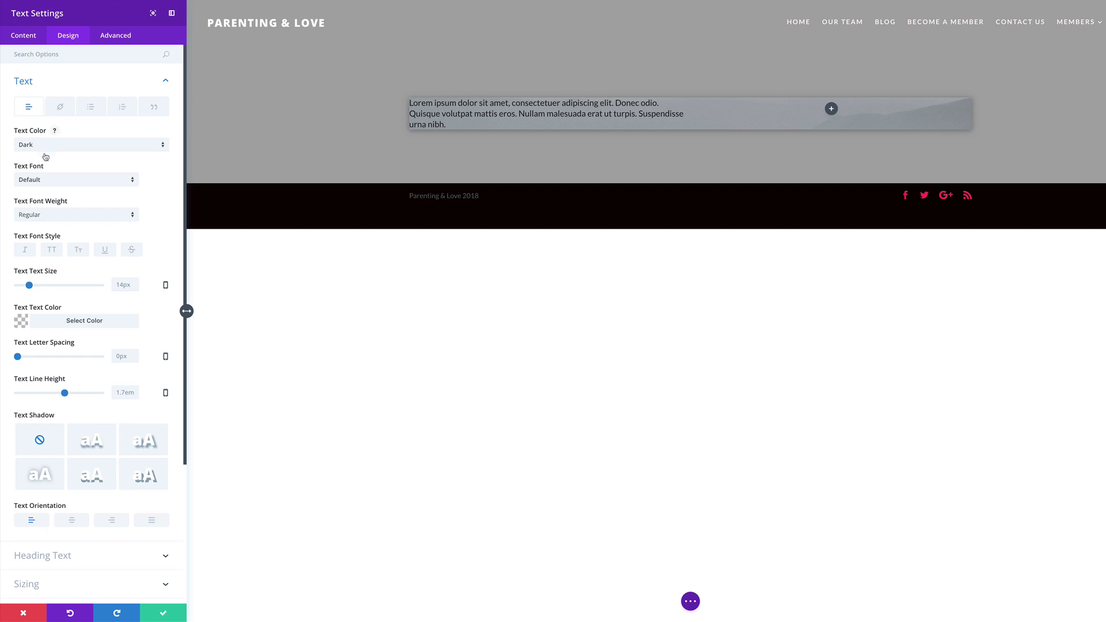
{"action": "left_click", "coordinate": [21, 321]}
{"action": "left_click", "coordinate": [42, 344]}
{"action": "type", "text": "#dbdbdb"}
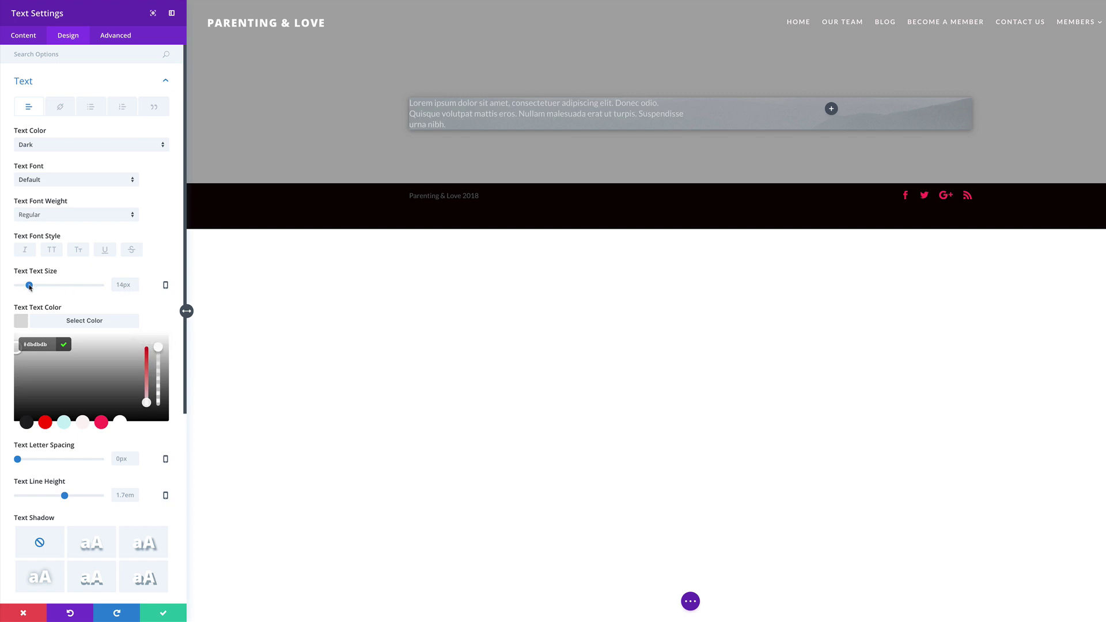
Step: Set the paragraph's text size to 13px and its text orientation to center
{"action": "left_click_drag", "start_coordinate": [29, 286], "coordinate": [29, 288]}
{"action": "left_click", "coordinate": [29, 287]}
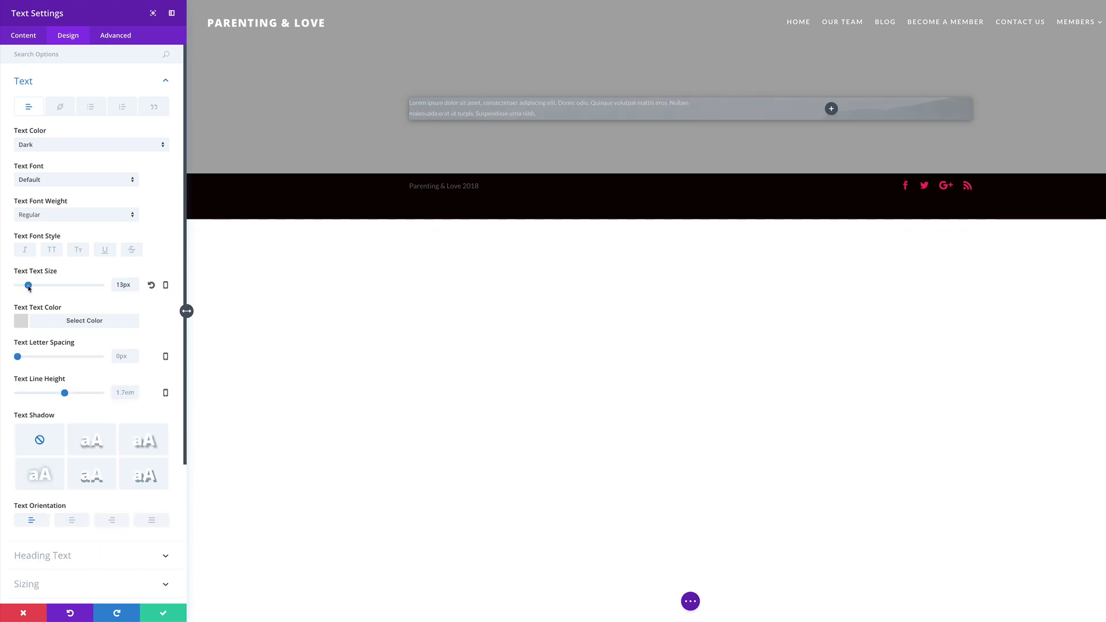
{"action": "left_click", "coordinate": [73, 521]}
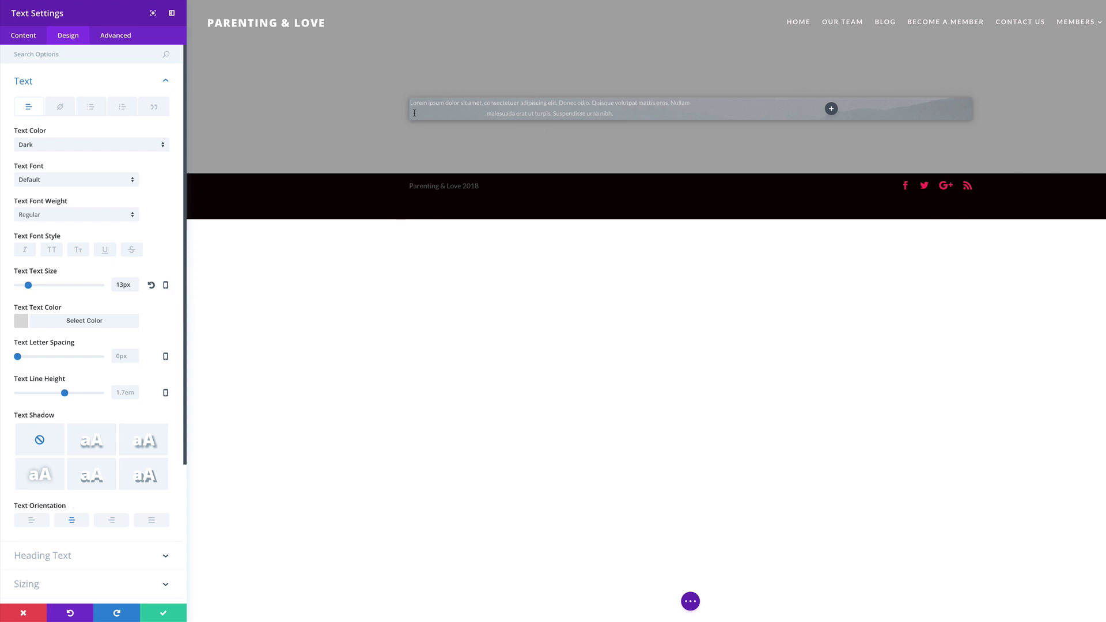
Step: Set the Text module's width to 61% and its module alignment to center
{"action": "scroll", "coordinate": [155, 358], "scroll_direction": "down", "scroll_amount": 1}
{"action": "scroll", "coordinate": [155, 358], "scroll_direction": "down", "scroll_amount": 3}
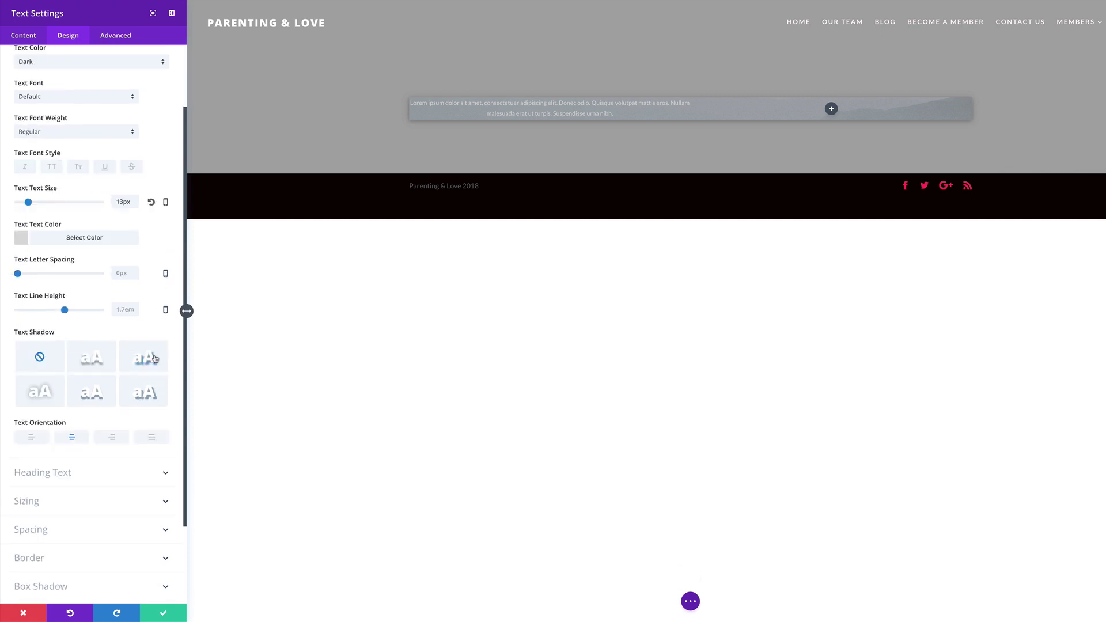
{"action": "left_click", "coordinate": [29, 500]}
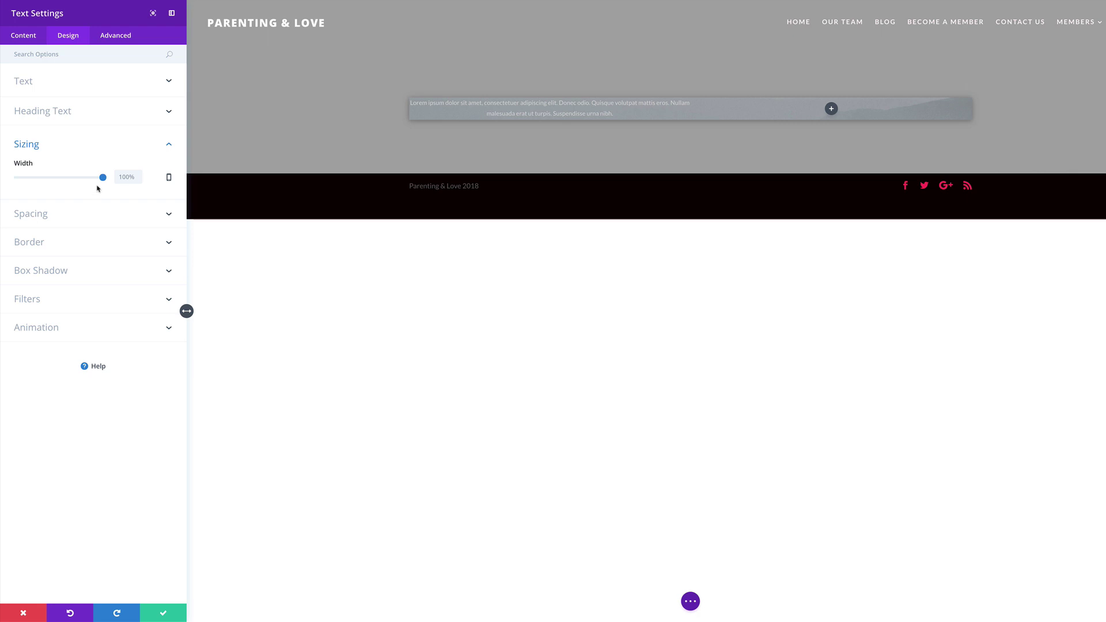
{"action": "left_click_drag", "start_coordinate": [104, 181], "coordinate": [70, 182]}
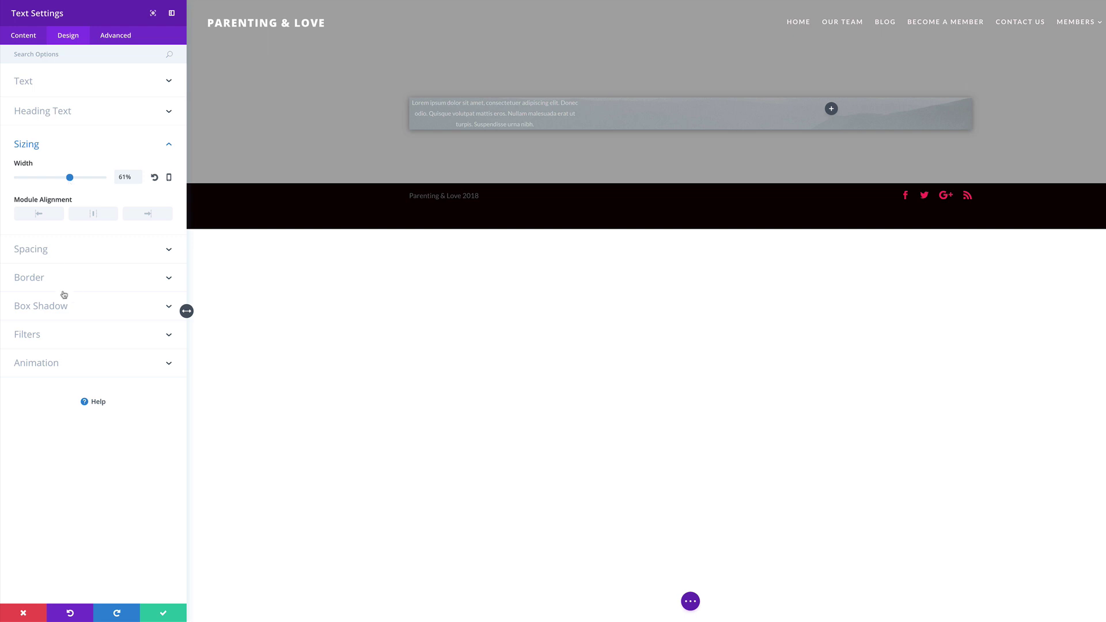
{"action": "left_click", "coordinate": [97, 217]}
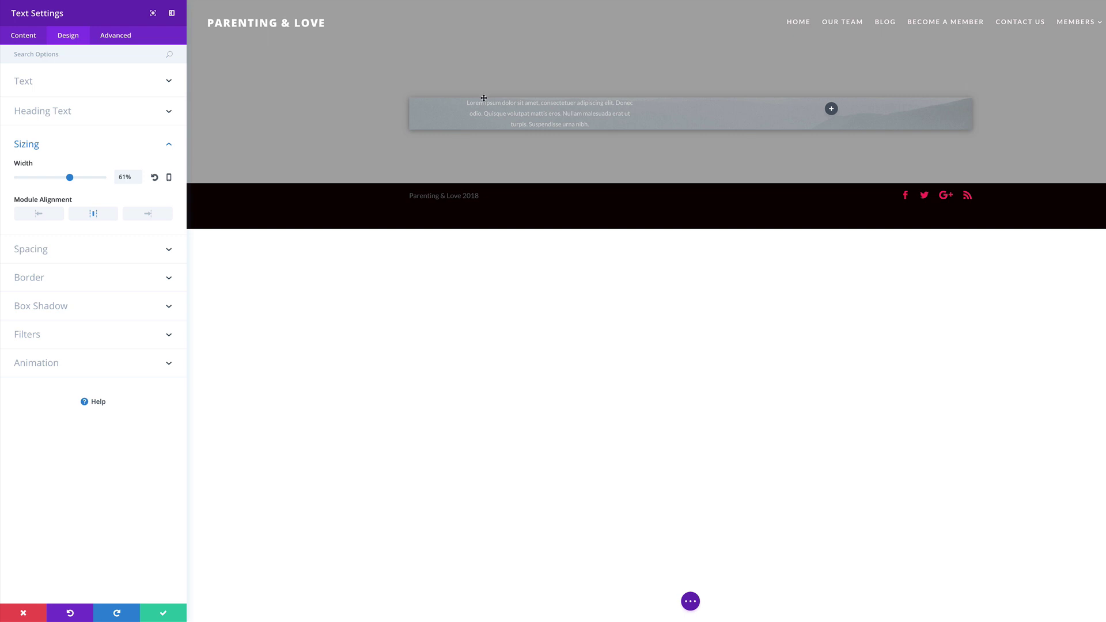
Step: Set the Text module's top custom padding to 60 and save the module settings
{"action": "left_click", "coordinate": [47, 250]}
{"action": "left_click", "coordinate": [33, 249]}
{"action": "type", "text": "60"}
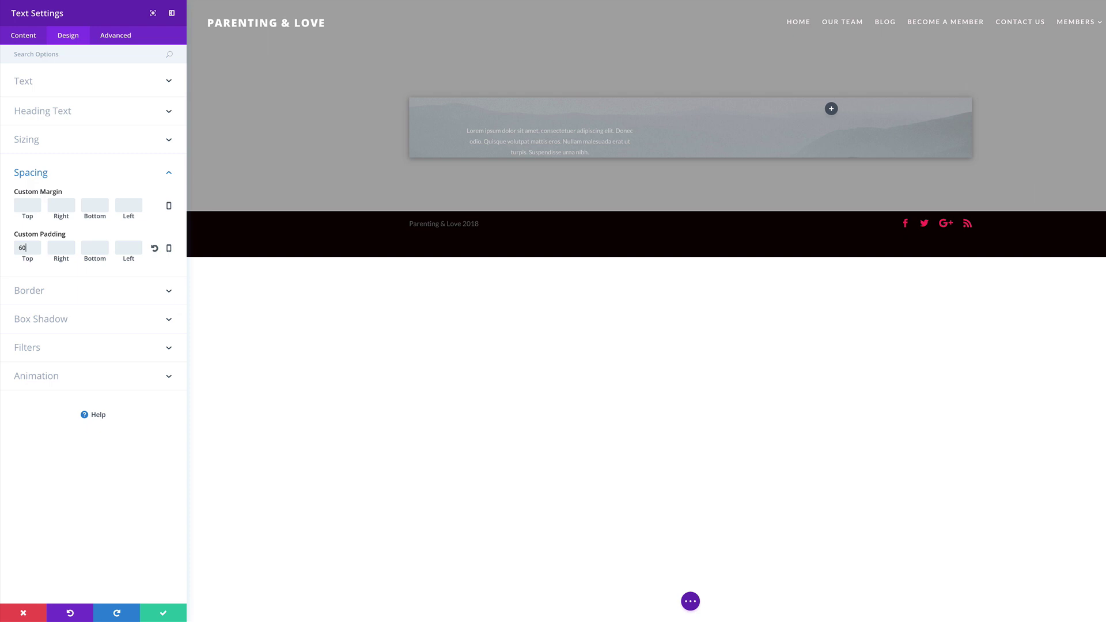
{"action": "left_click", "coordinate": [164, 615]}
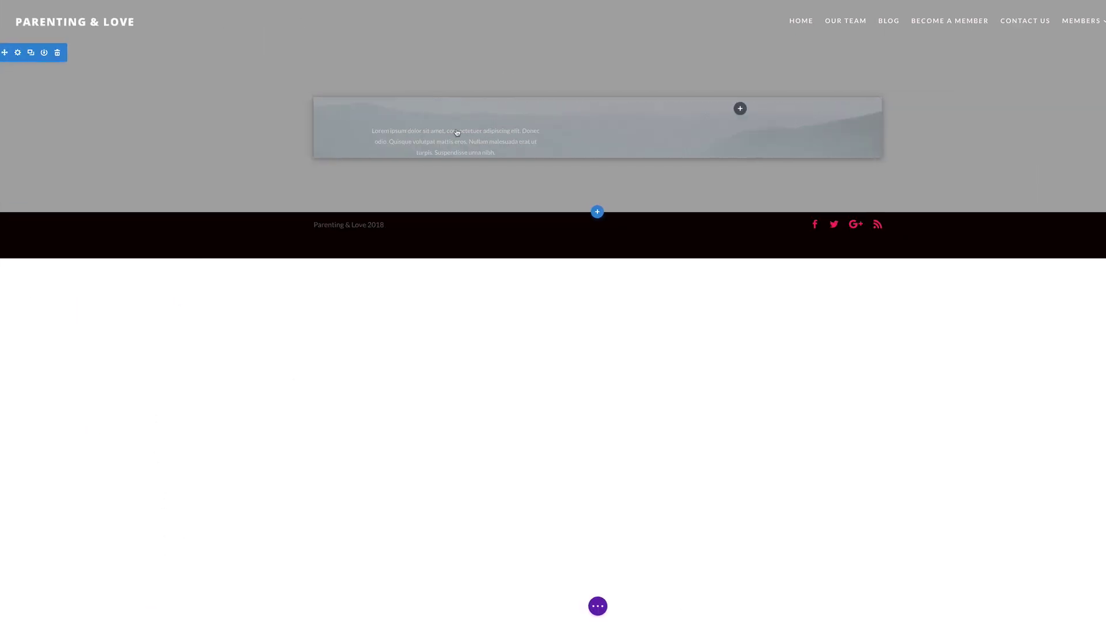
Step: Insert a second Text module below the paragraph in the first column and enter the person's full name in capitals
{"action": "left_click", "coordinate": [455, 141]}
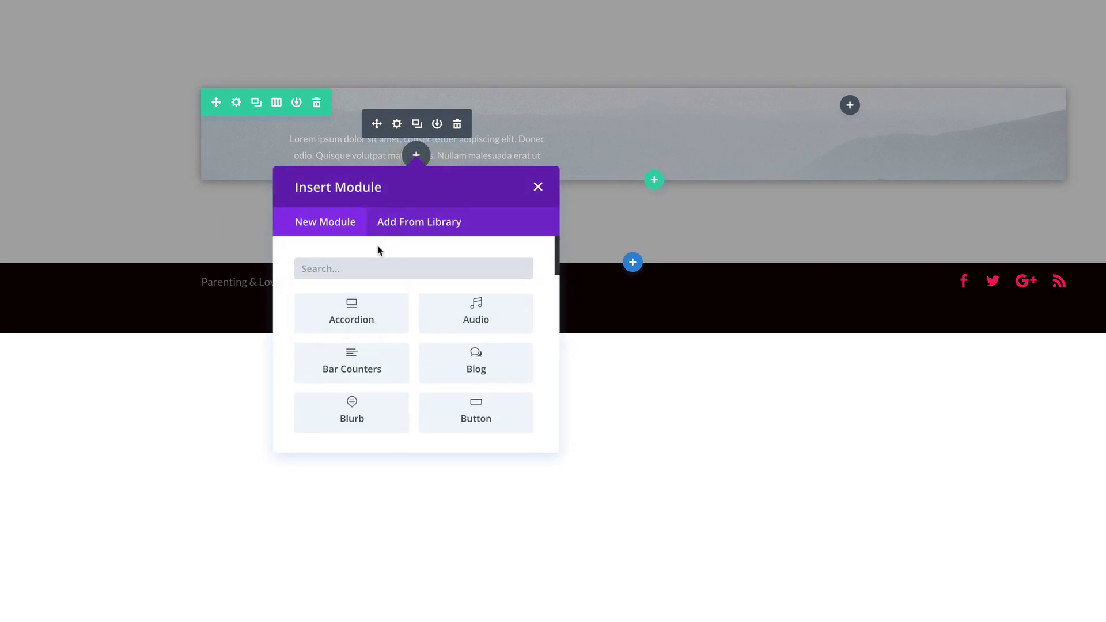
{"action": "left_click", "coordinate": [358, 267]}
{"action": "type", "text": "text"}
{"action": "left_click", "coordinate": [371, 311]}
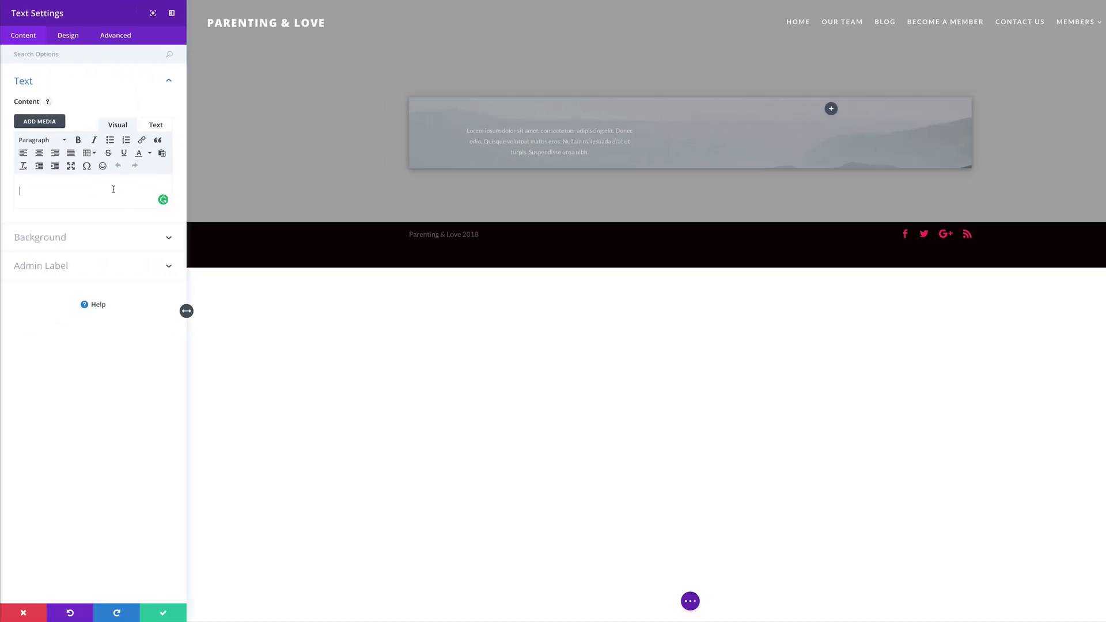
{"action": "left_click", "coordinate": [113, 189]}
{"action": "type", "text": "JANE DOE"}
Step: Set the name text's font to Allerta Stencil and its size to 70px
{"action": "left_click", "coordinate": [68, 35]}
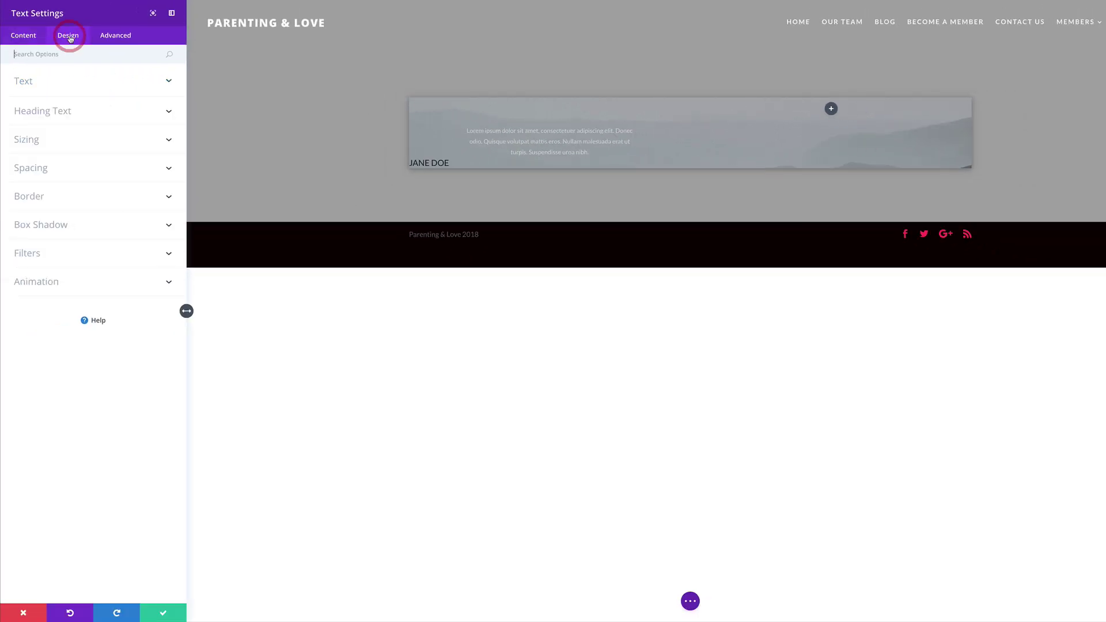
{"action": "left_click", "coordinate": [31, 86]}
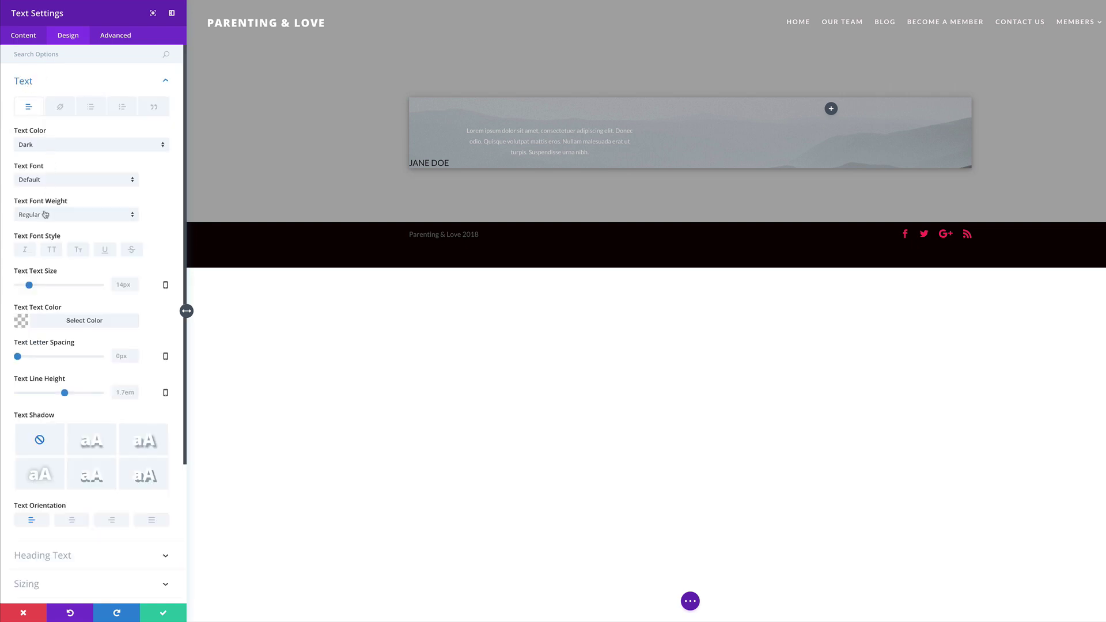
{"action": "left_click", "coordinate": [46, 179]}
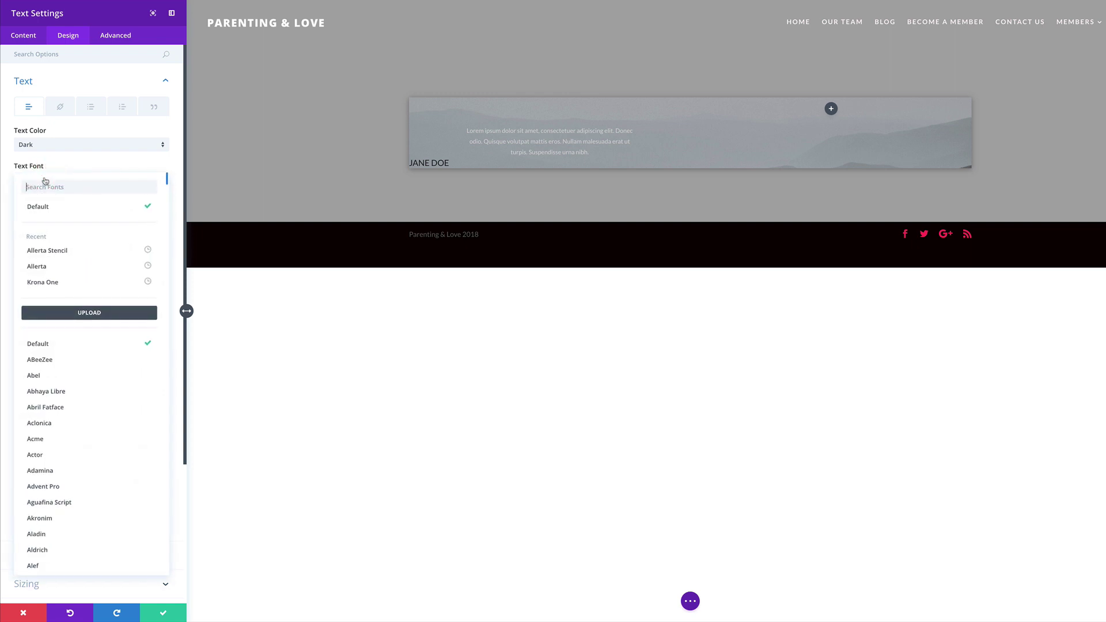
{"action": "left_click", "coordinate": [74, 252]}
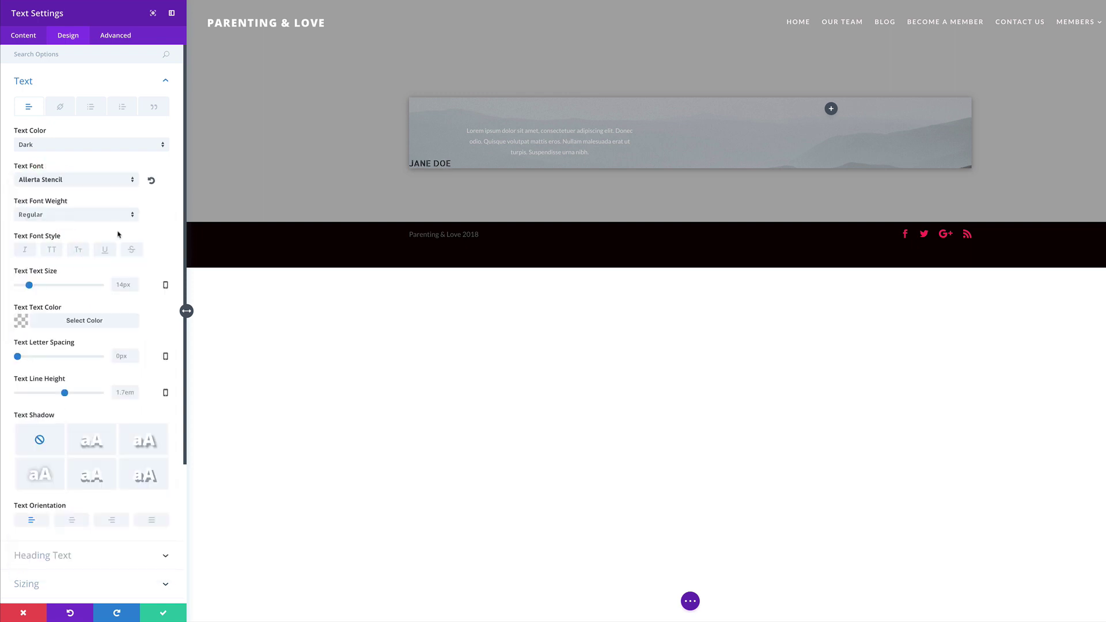
{"action": "left_click_drag", "start_coordinate": [28, 285], "coordinate": [76, 286]}
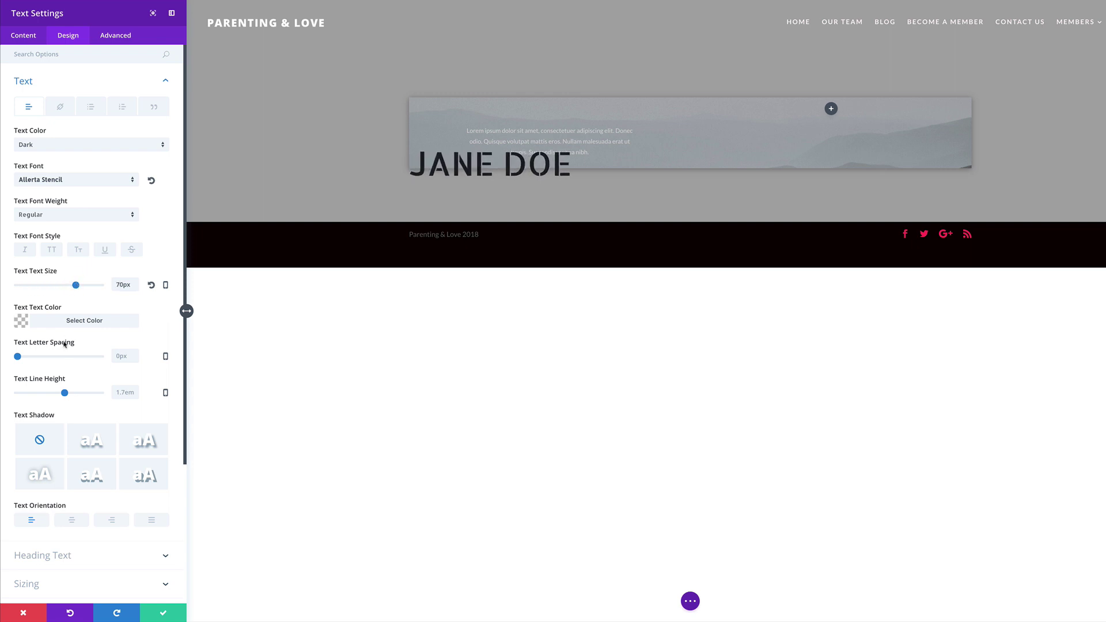
Step: Center the name text and set its text color to white, #ffffff
{"action": "left_click", "coordinate": [72, 520]}
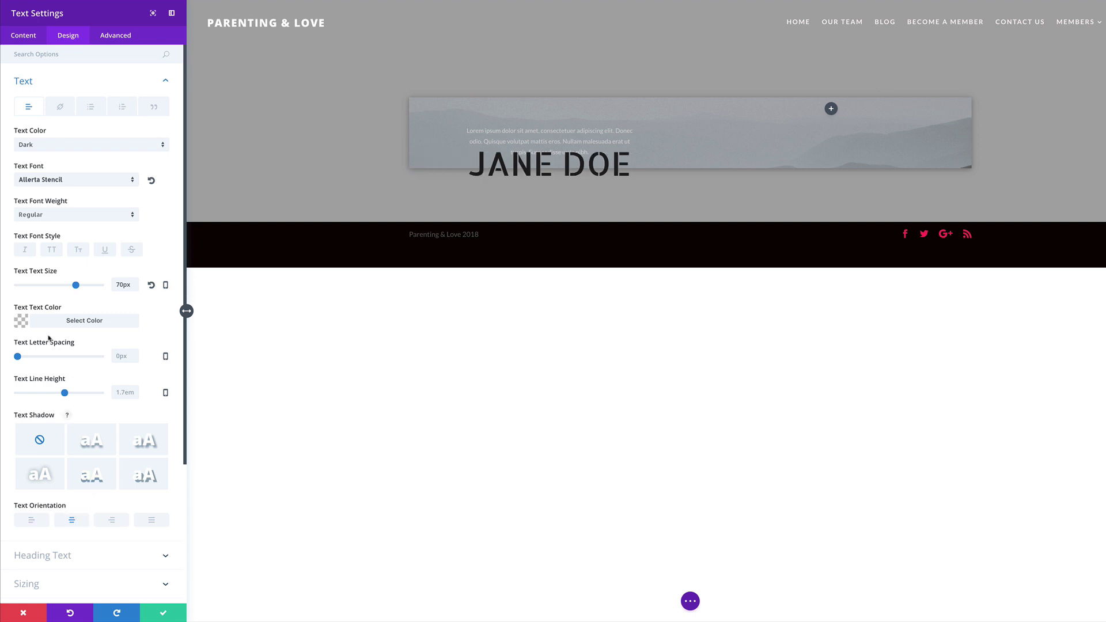
{"action": "left_click", "coordinate": [24, 321]}
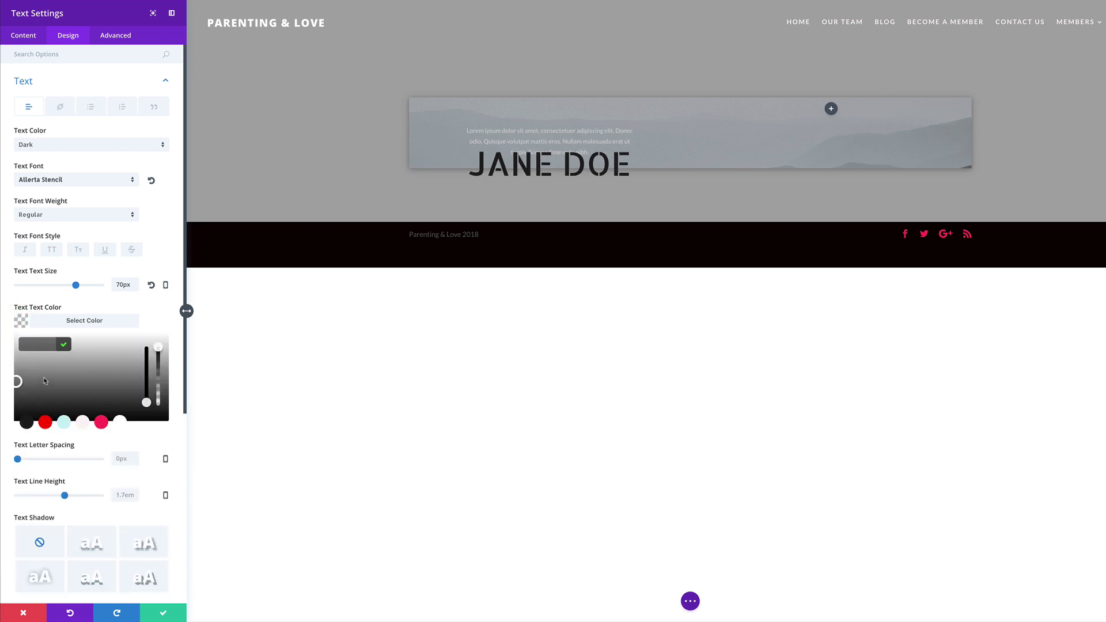
{"action": "left_click", "coordinate": [120, 422]}
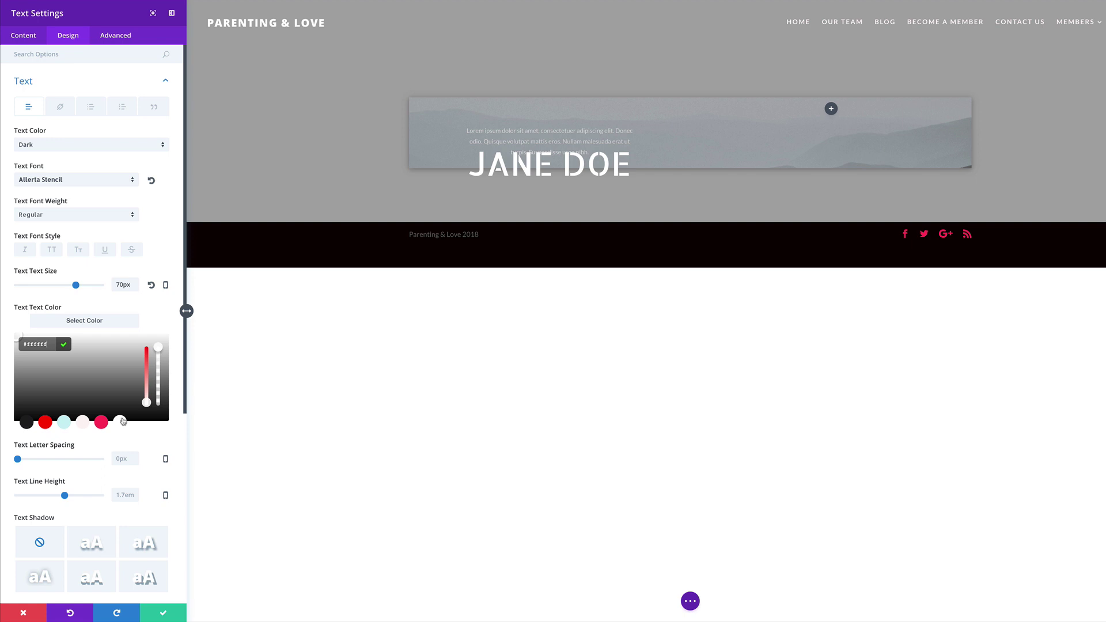
Step: Set the name text module's custom padding to 50 at the top and 0 at the bottom
{"action": "scroll", "coordinate": [107, 497], "scroll_direction": "down", "scroll_amount": 2}
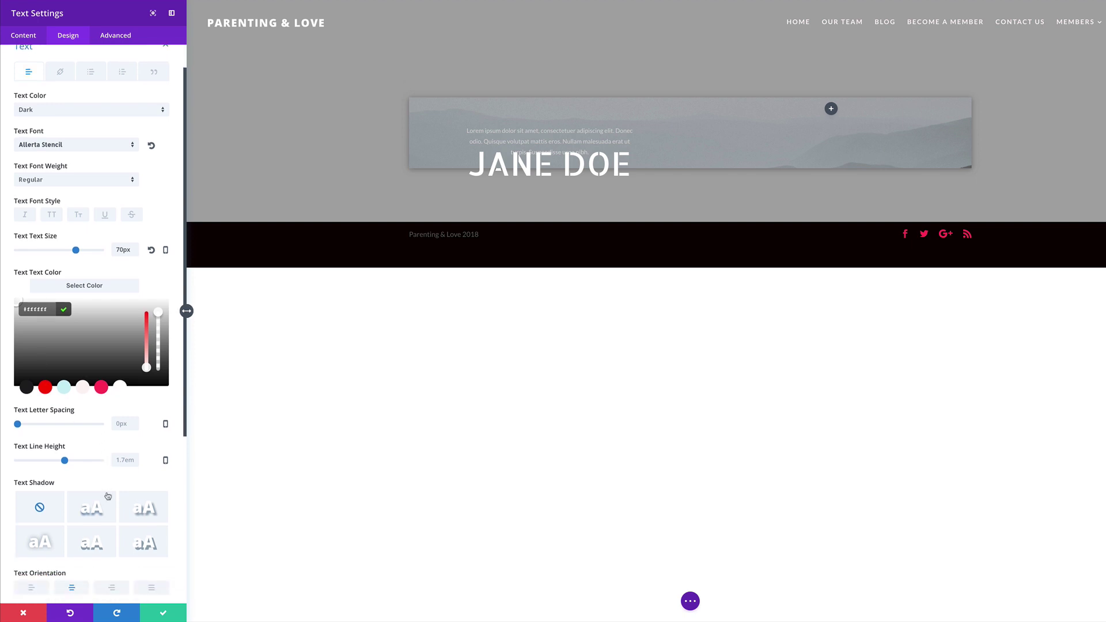
{"action": "scroll", "coordinate": [108, 496], "scroll_direction": "down", "scroll_amount": 5}
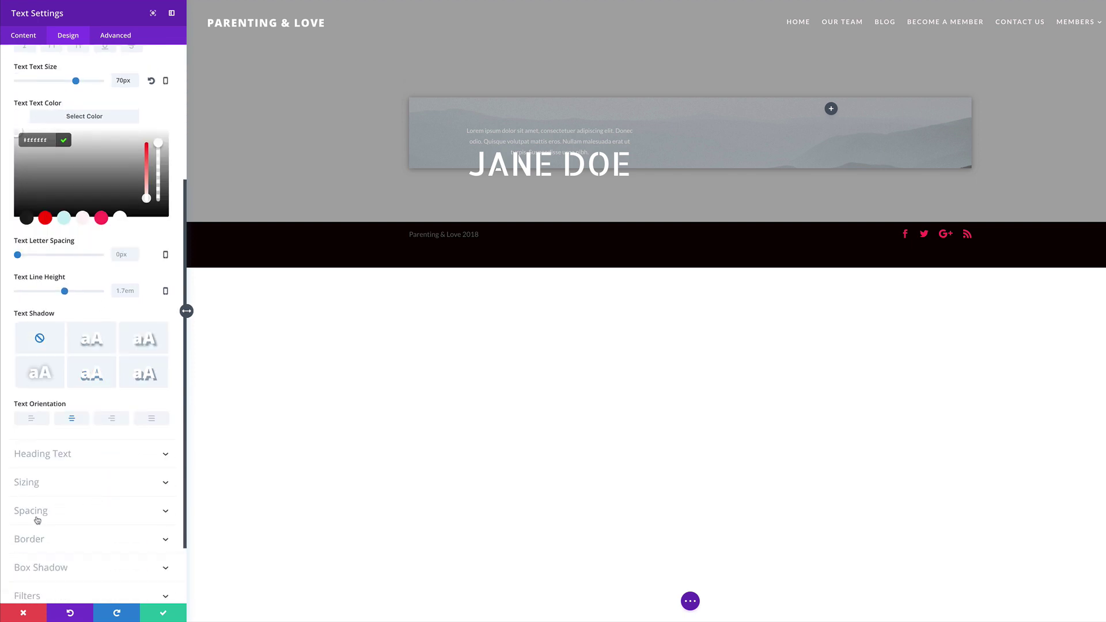
{"action": "left_click", "coordinate": [39, 514]}
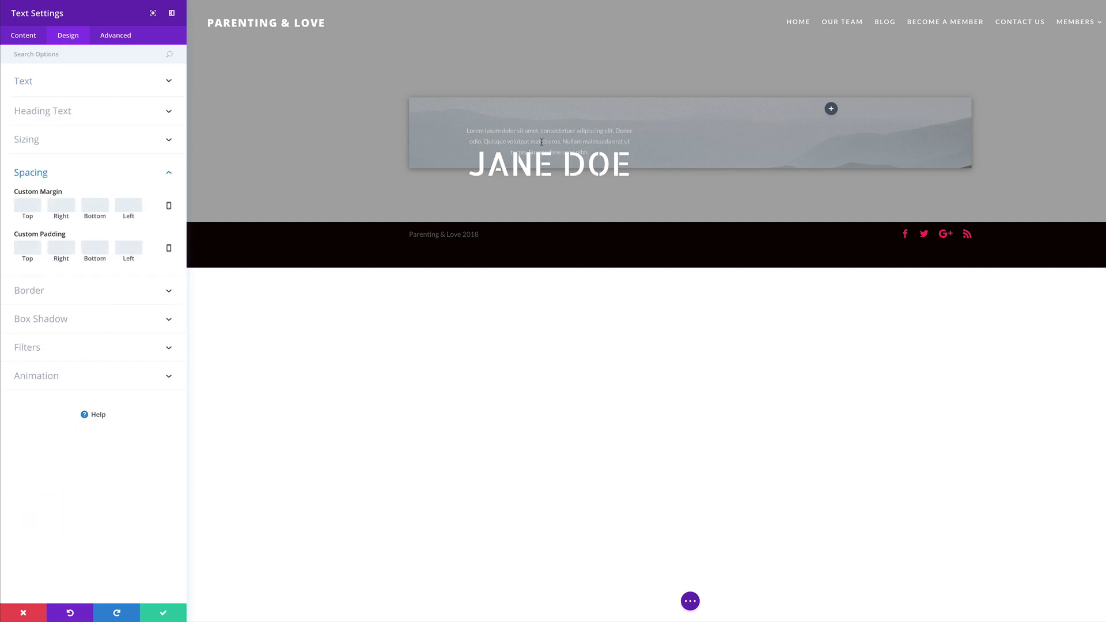
{"action": "left_click", "coordinate": [33, 246]}
{"action": "type", "text": "50"}
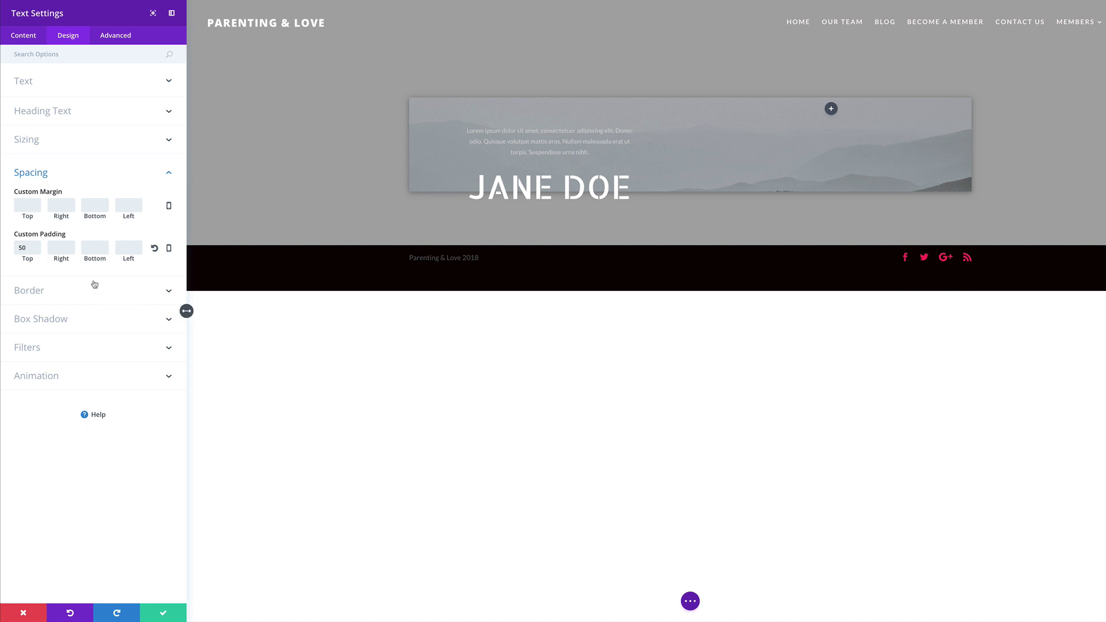
{"action": "left_click", "coordinate": [99, 248]}
{"action": "type", "text": "0"}
{"action": "left_click", "coordinate": [133, 513]}
Step: Reduce the name text module's opacity filter to 41% and save the module settings
{"action": "left_click", "coordinate": [39, 350]}
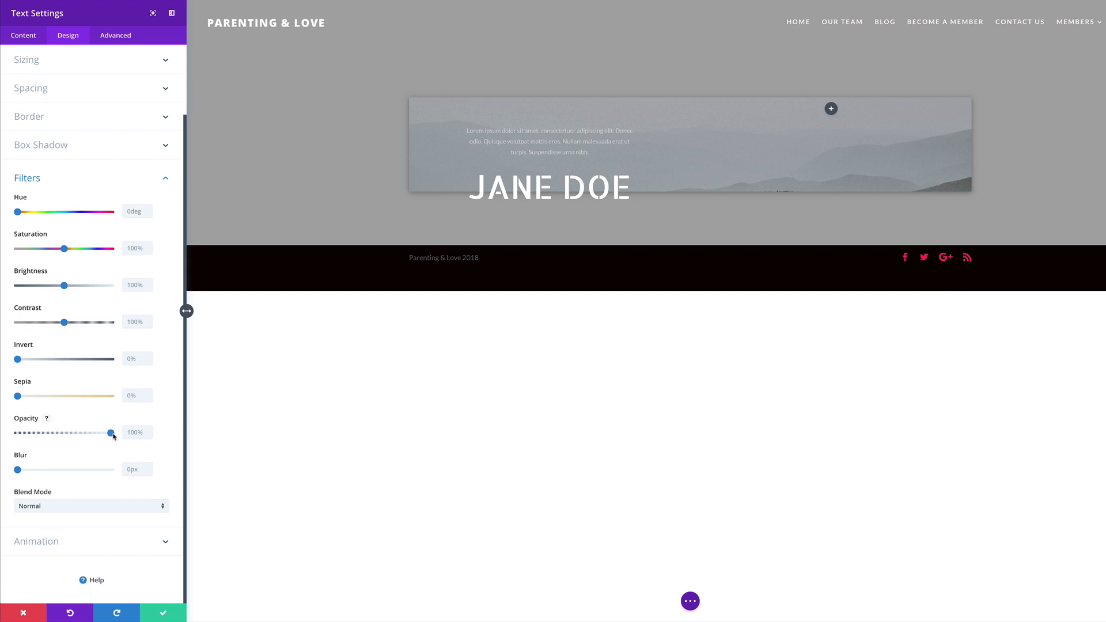
{"action": "left_click_drag", "start_coordinate": [111, 436], "coordinate": [59, 439]}
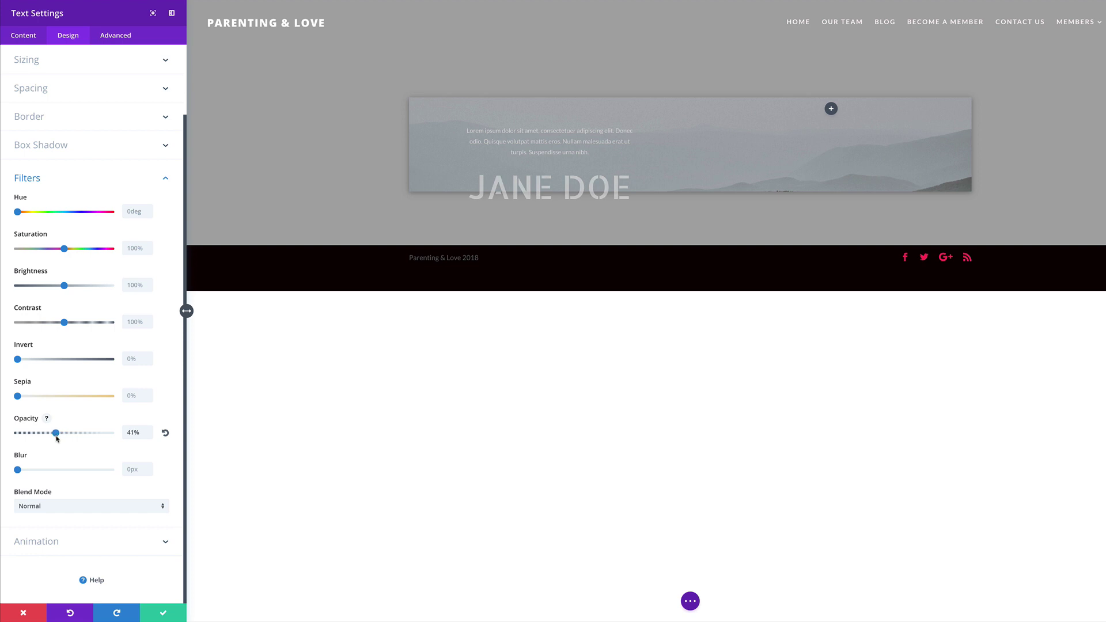
{"action": "left_click", "coordinate": [56, 439]}
{"action": "left_click", "coordinate": [166, 613]}
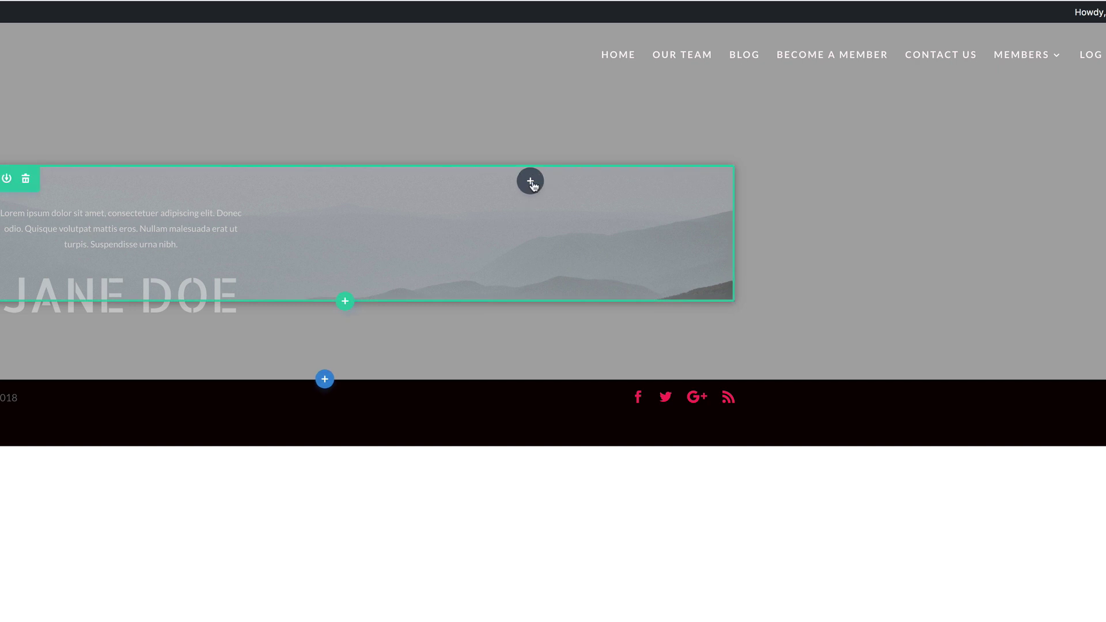
Step: Insert an Image module in the row's second column using the media library photo of the red-haired woman by the sea
{"action": "left_click", "coordinate": [530, 181]}
{"action": "left_click", "coordinate": [488, 288]}
{"action": "type", "text": "image"}
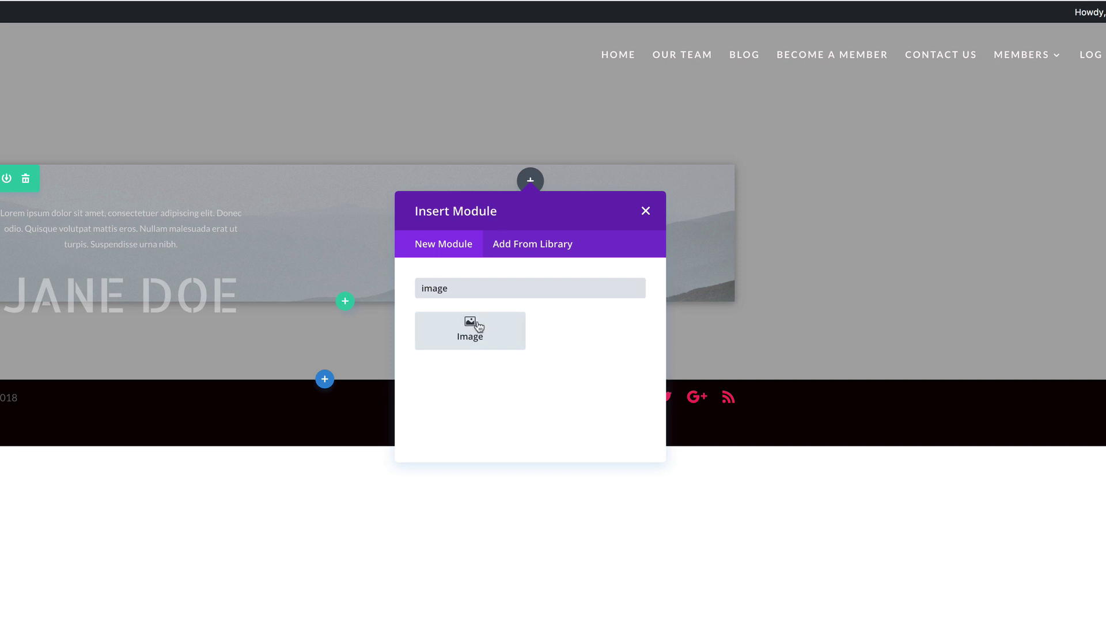
{"action": "left_click", "coordinate": [476, 326]}
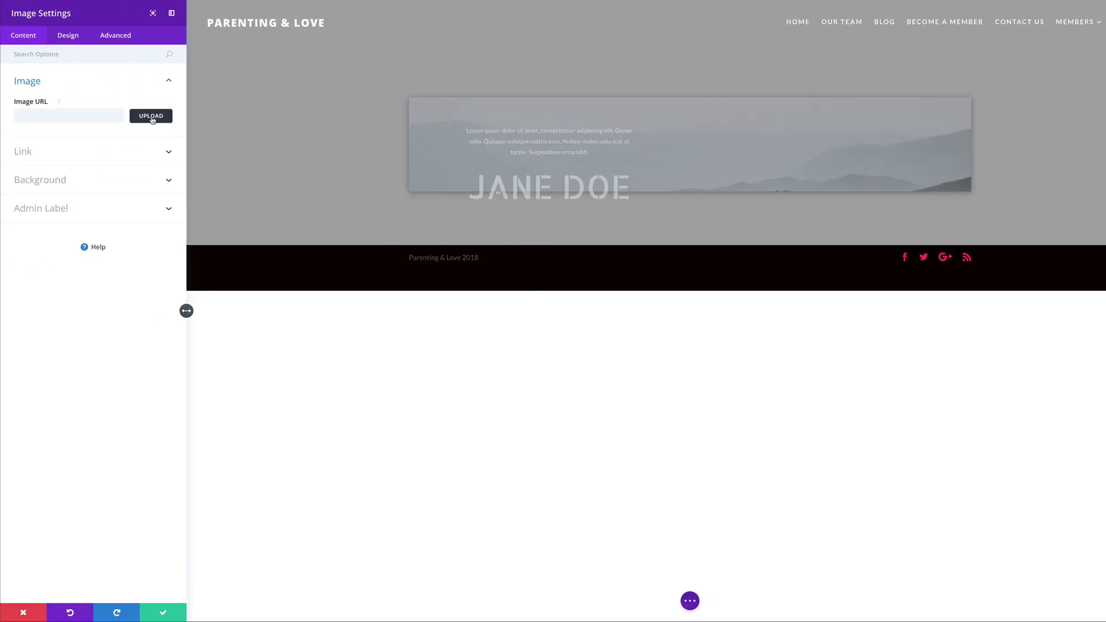
{"action": "left_click", "coordinate": [152, 117]}
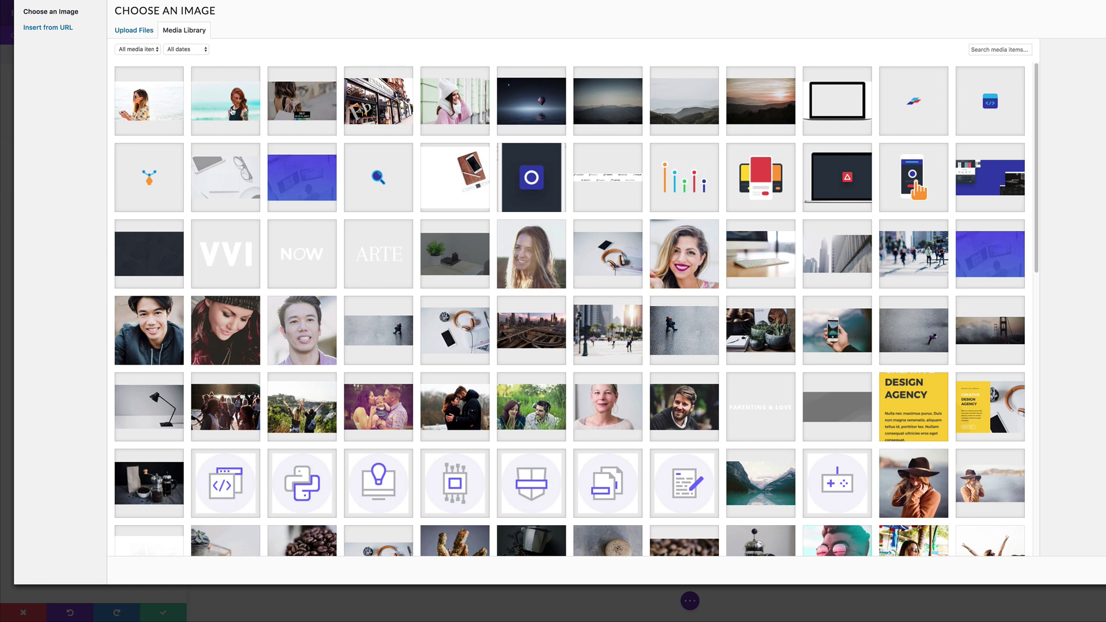
{"action": "left_click", "coordinate": [225, 101]}
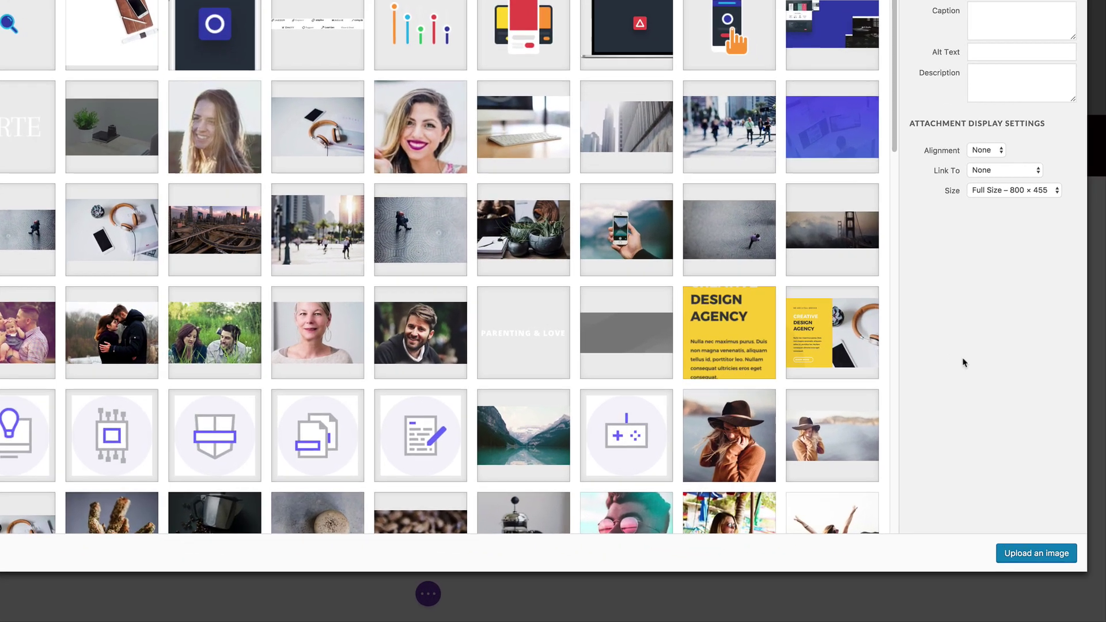
{"action": "left_click", "coordinate": [1104, 568]}
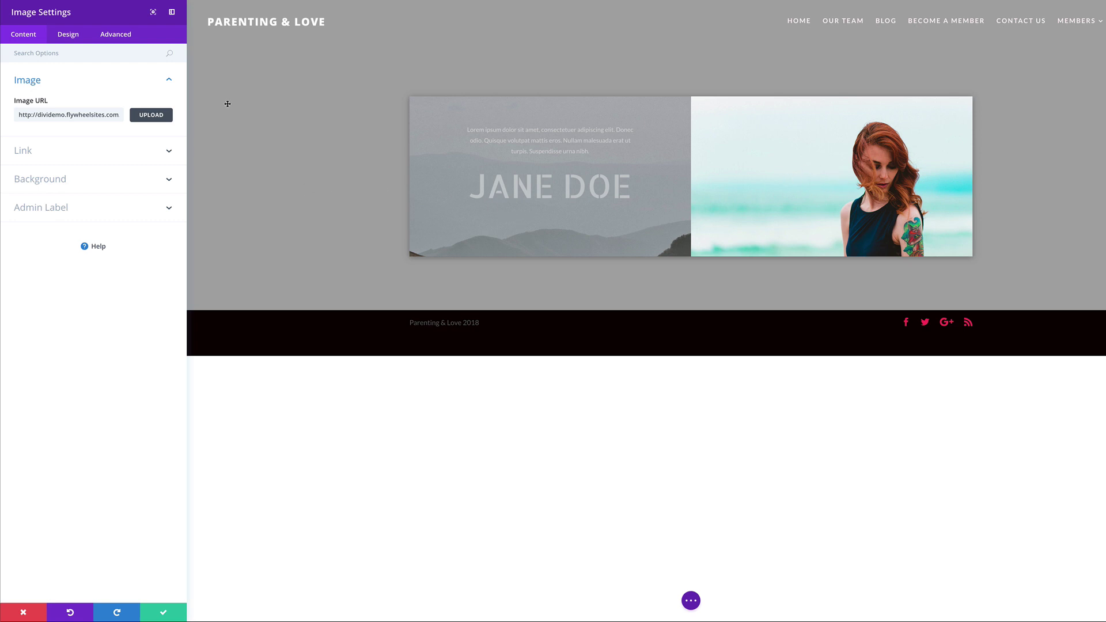
Step: Set the image's contrast filter to 120% and its opacity to 45%, and close the image settings
{"action": "left_click", "coordinate": [72, 34]}
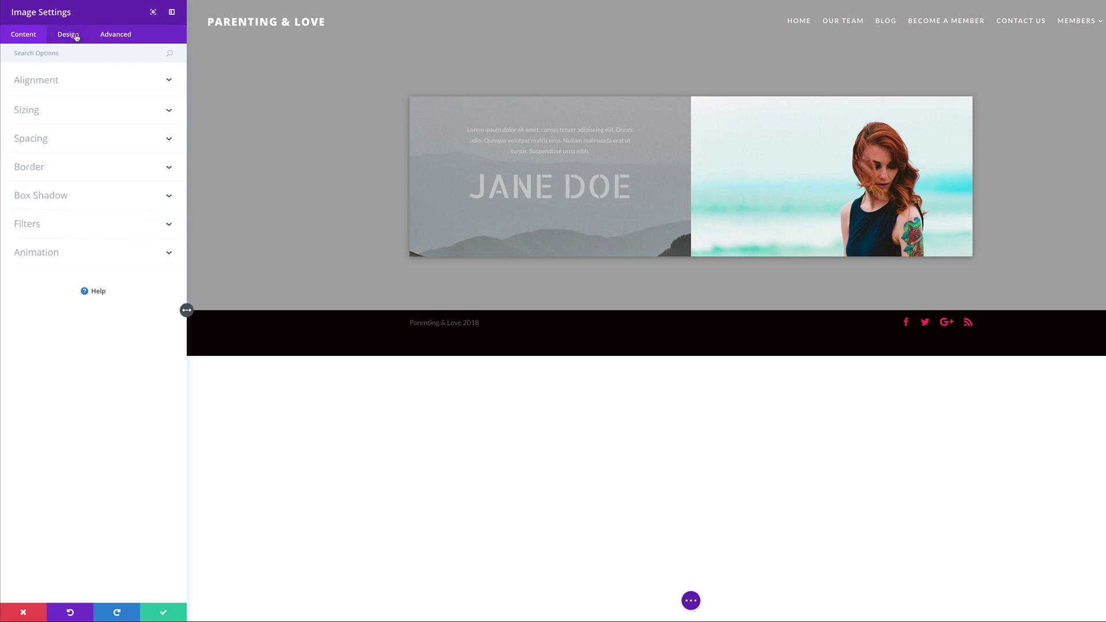
{"action": "left_click", "coordinate": [60, 225]}
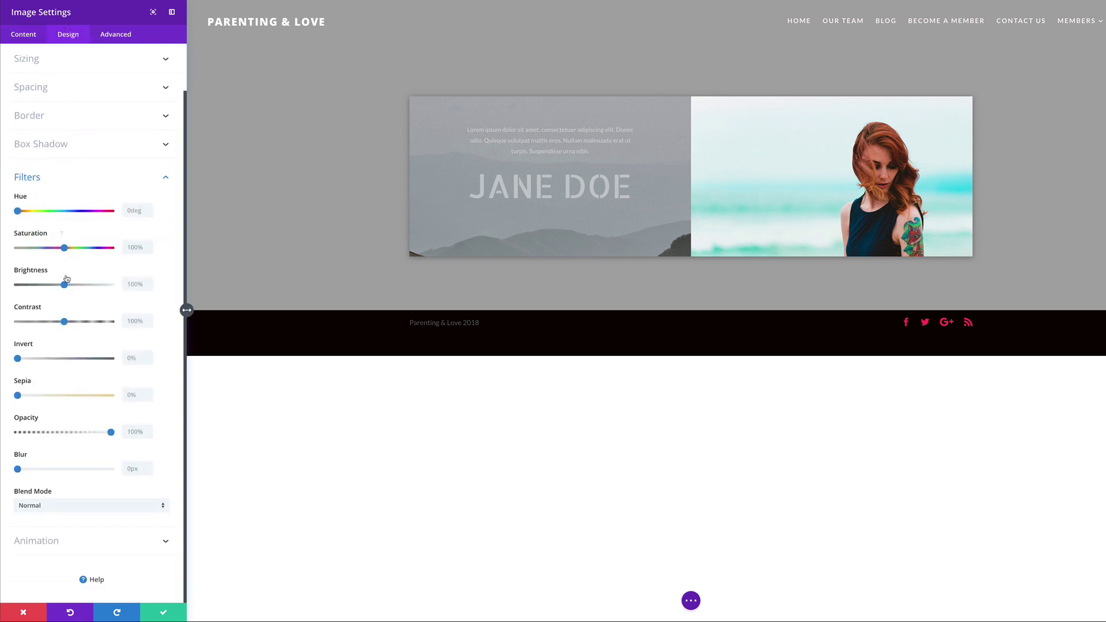
{"action": "left_click_drag", "start_coordinate": [66, 324], "coordinate": [76, 324]}
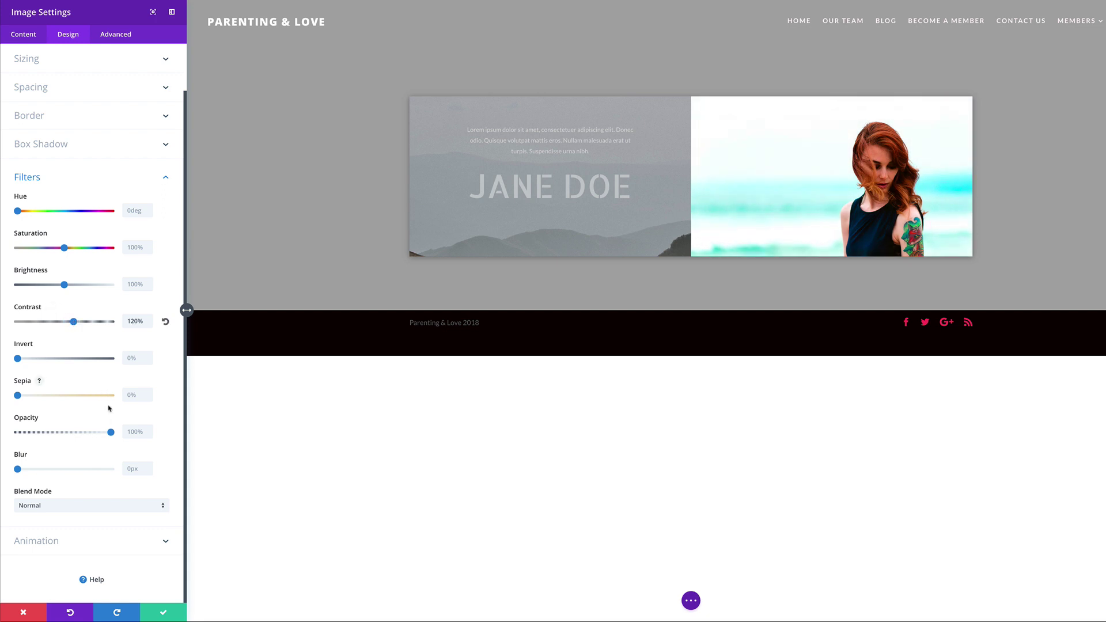
{"action": "left_click_drag", "start_coordinate": [111, 436], "coordinate": [59, 436]}
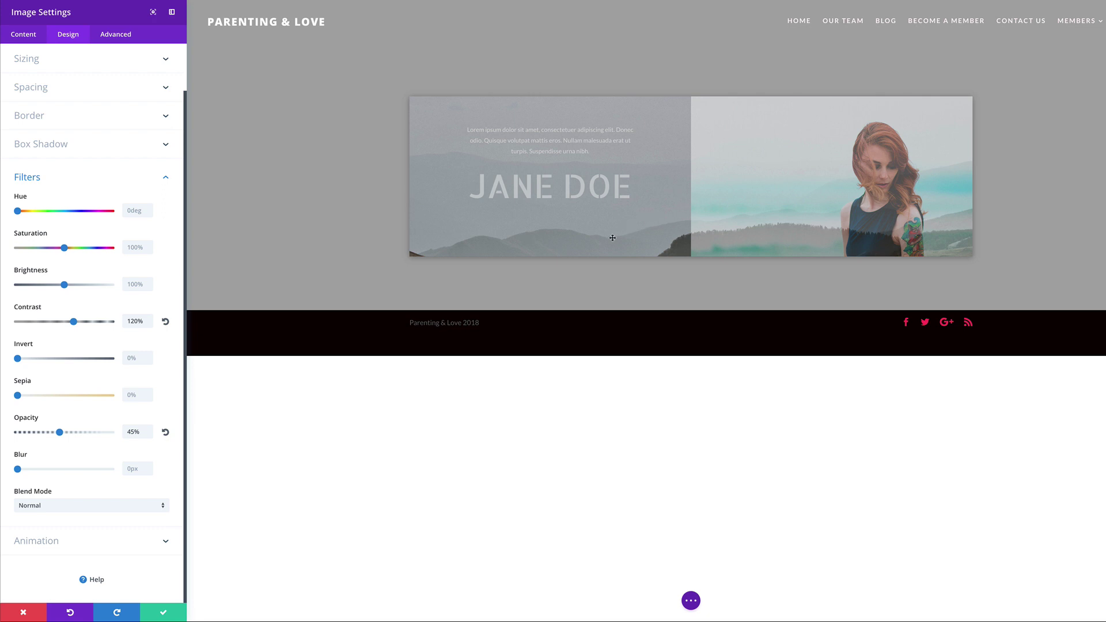
{"action": "key", "text": "Escape"}
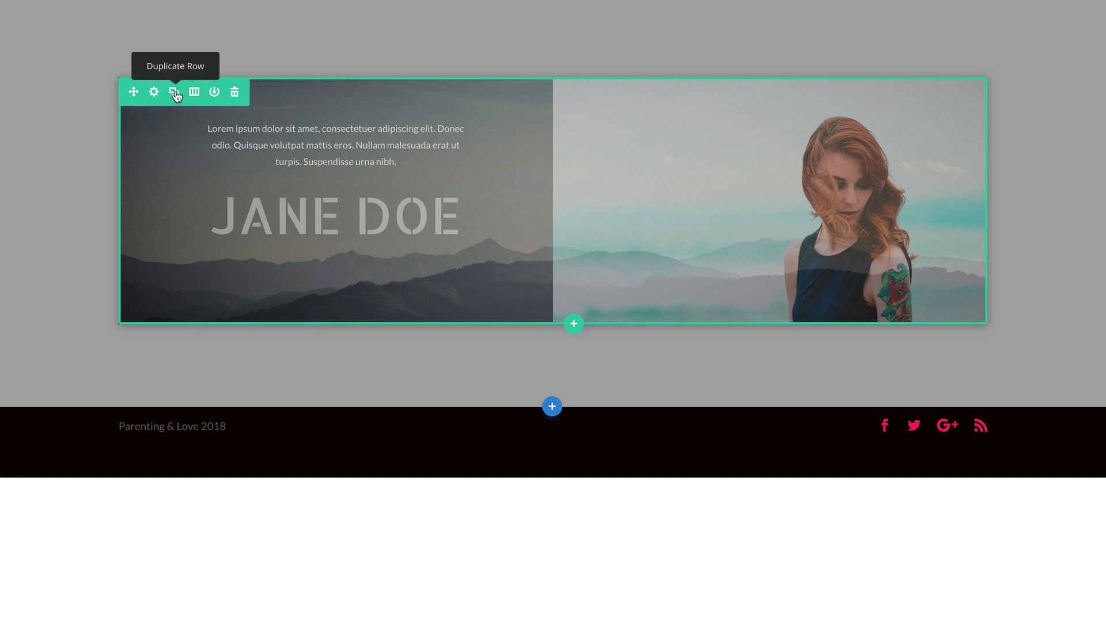
Step: Duplicate the row and swap the copy's contents, with the image in the first column and both text modules in the second
{"action": "left_click", "coordinate": [174, 92]}
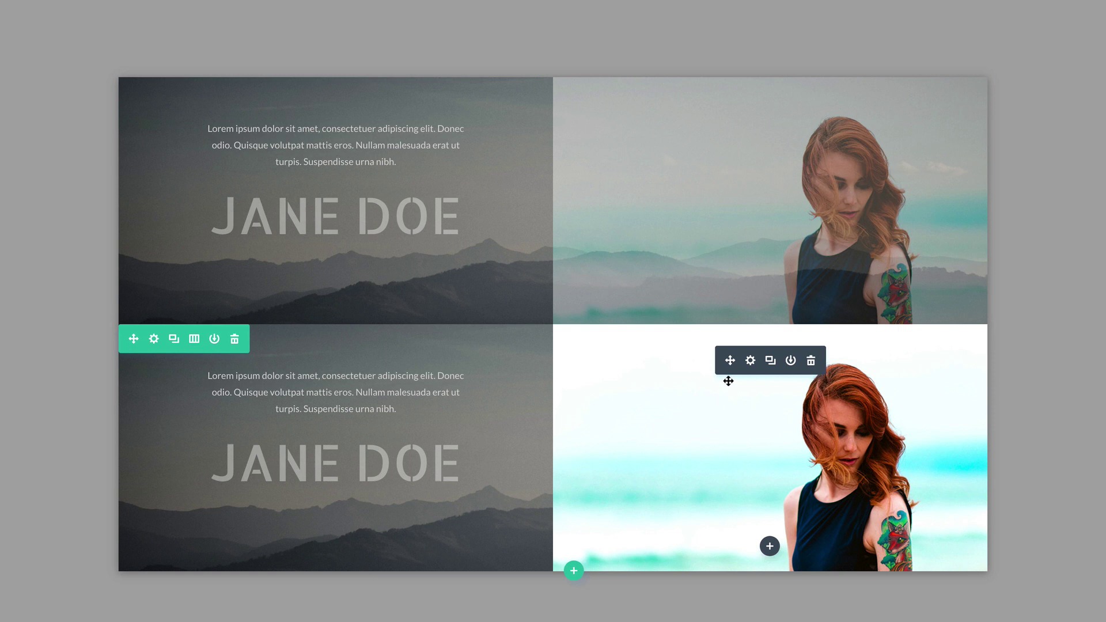
{"action": "left_click_drag", "start_coordinate": [730, 360], "coordinate": [791, 355]}
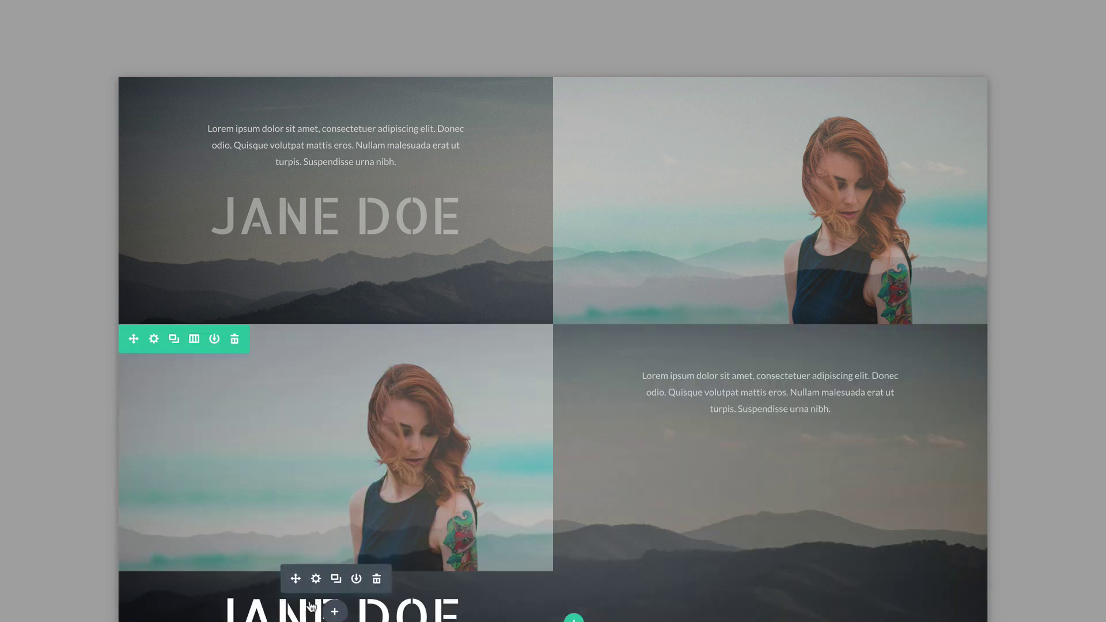
{"action": "left_click_drag", "start_coordinate": [295, 579], "coordinate": [766, 452]}
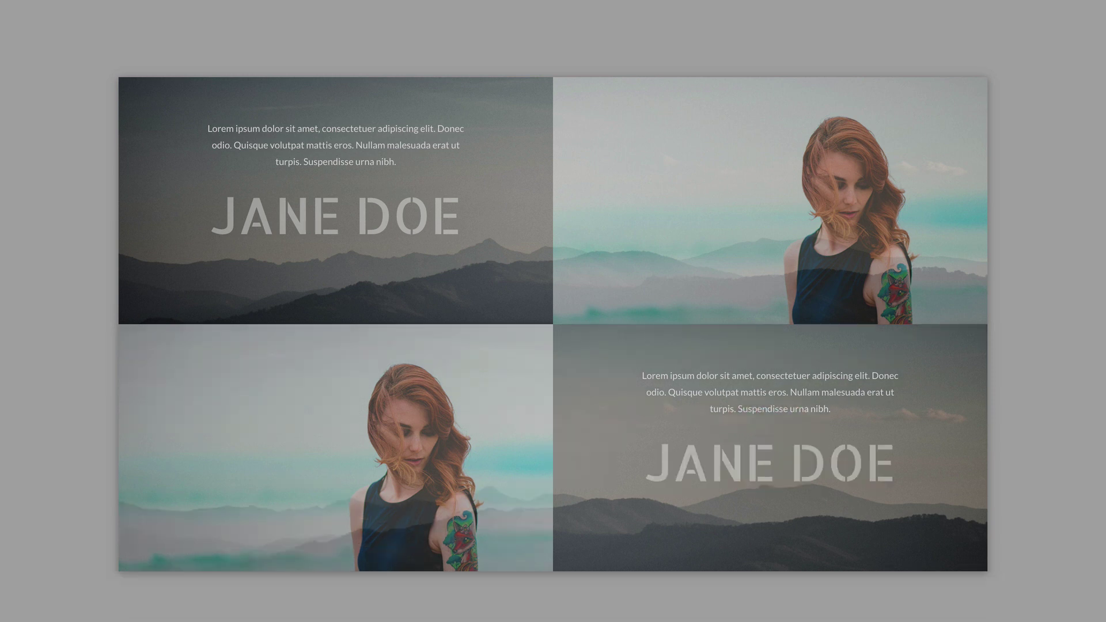
{"action": "left_click", "coordinate": [23, 385]}
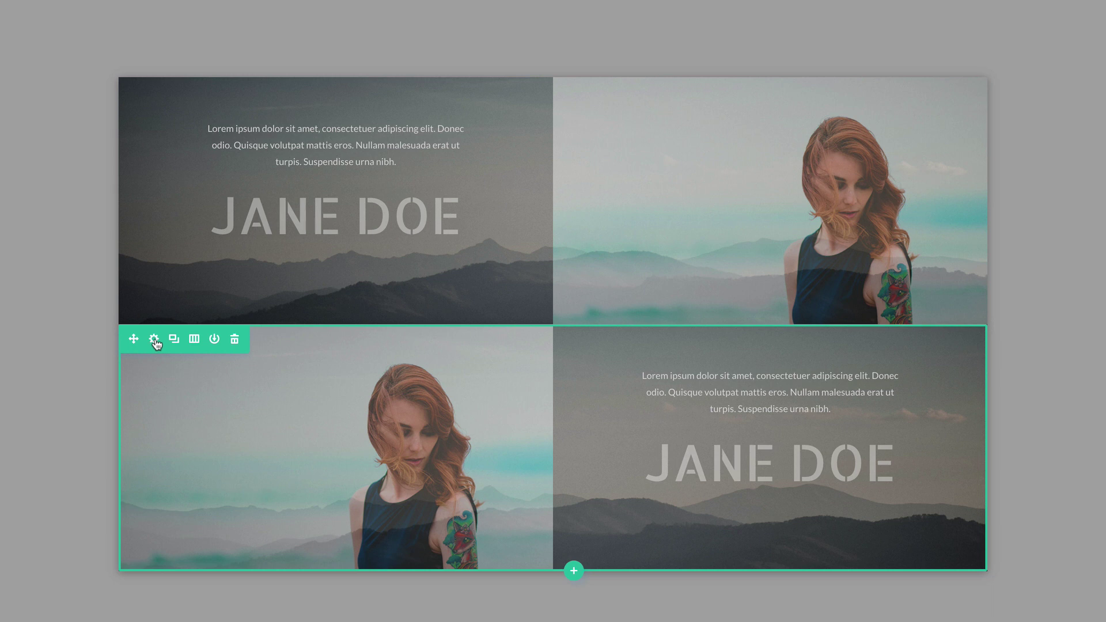
Step: Replace the duplicated row's background color with #adadad and save the row settings
{"action": "left_click_drag", "start_coordinate": [133, 339], "coordinate": [12, 340]}
{"action": "left_click", "coordinate": [64, 83]}
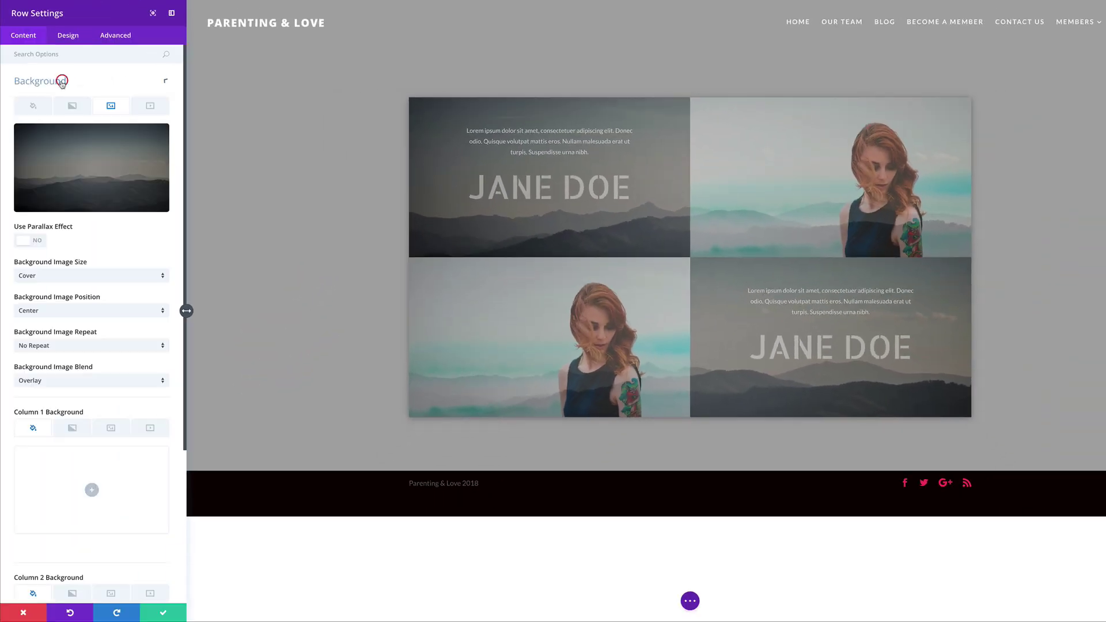
{"action": "left_click", "coordinate": [35, 109]}
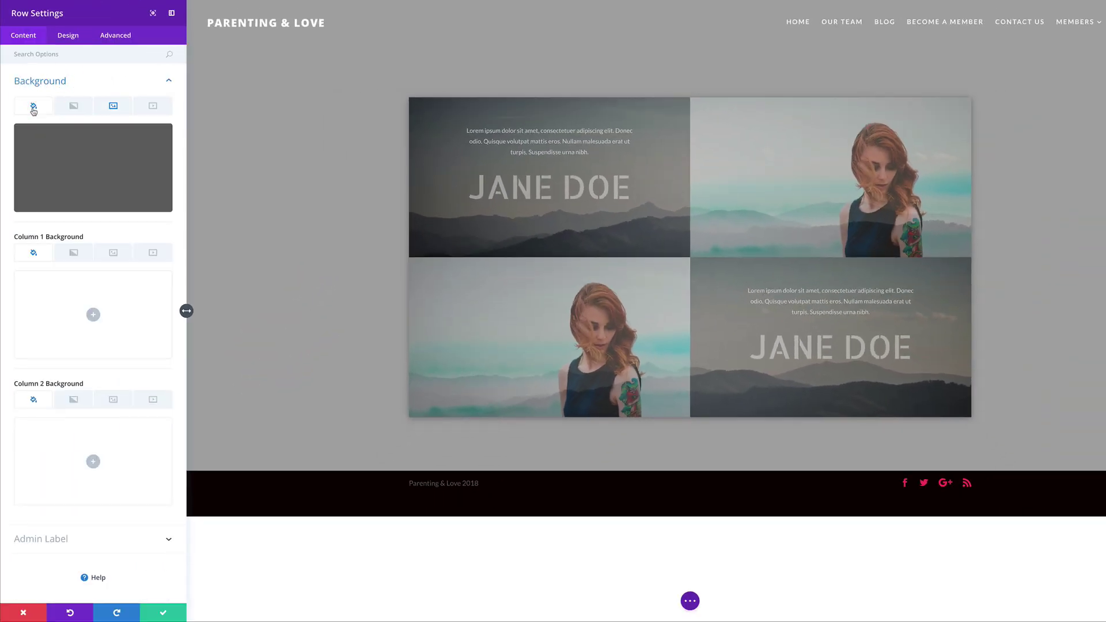
{"action": "left_click", "coordinate": [157, 140]}
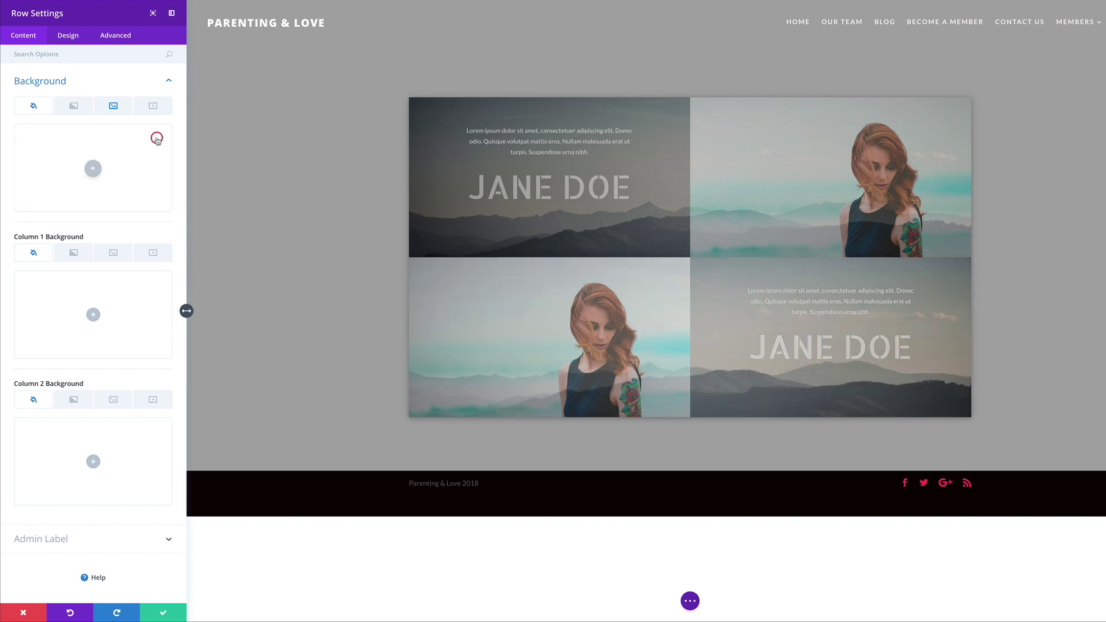
{"action": "left_click", "coordinate": [93, 167]}
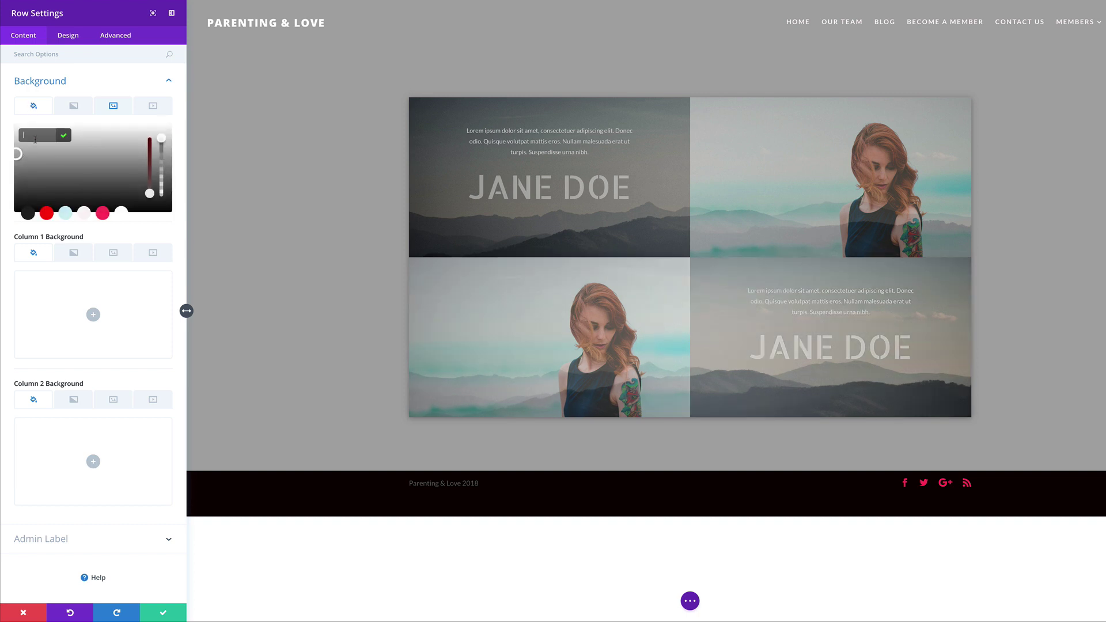
{"action": "type", "text": "#adadad"}
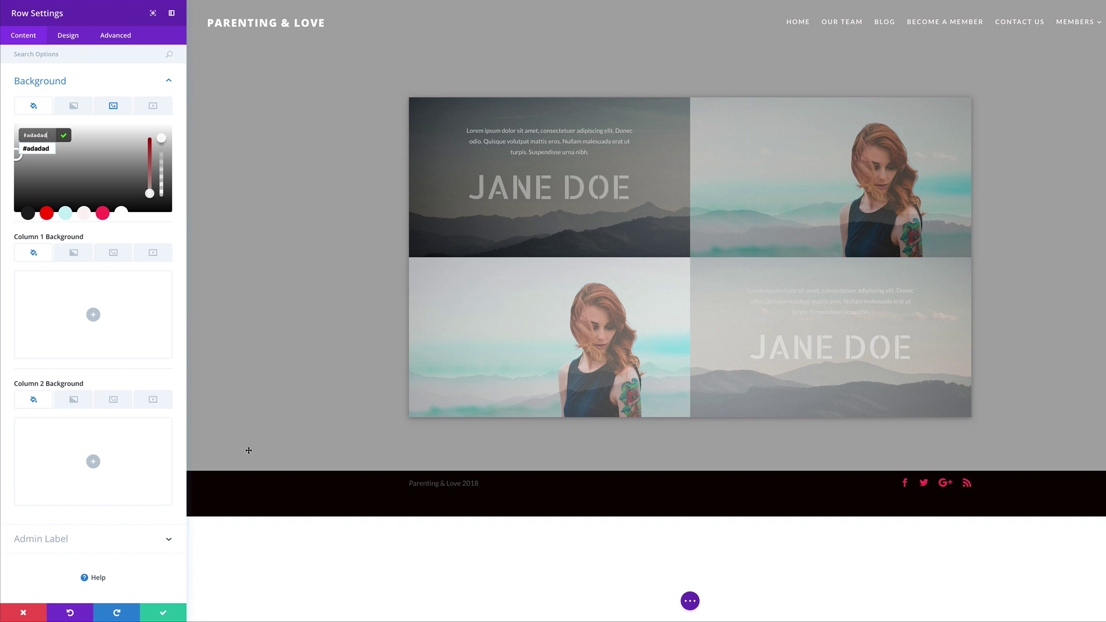
{"action": "left_click", "coordinate": [164, 613]}
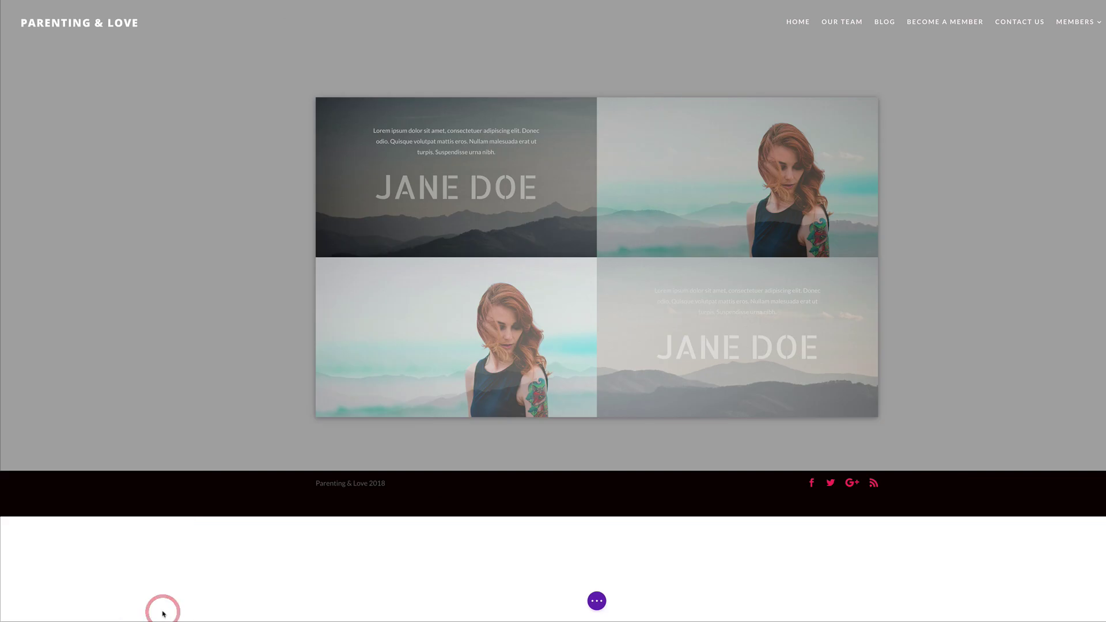
Step: Set the second row's paragraph text color to #5b5b5b and save the module settings
{"action": "mouse_move", "coordinate": [723, 283]}
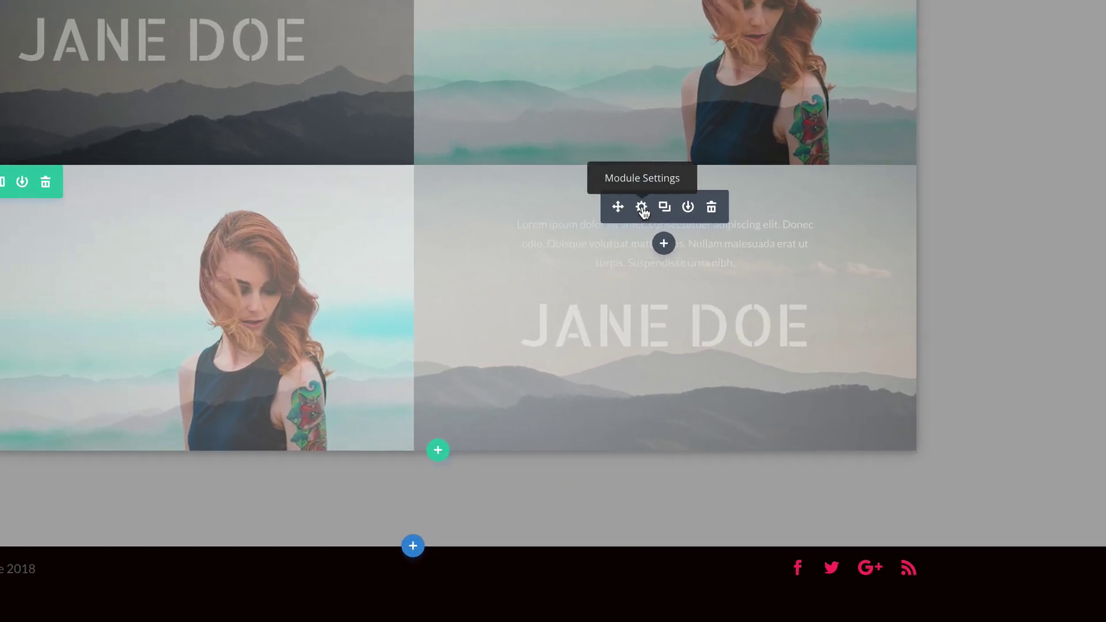
{"action": "left_click", "coordinate": [642, 208]}
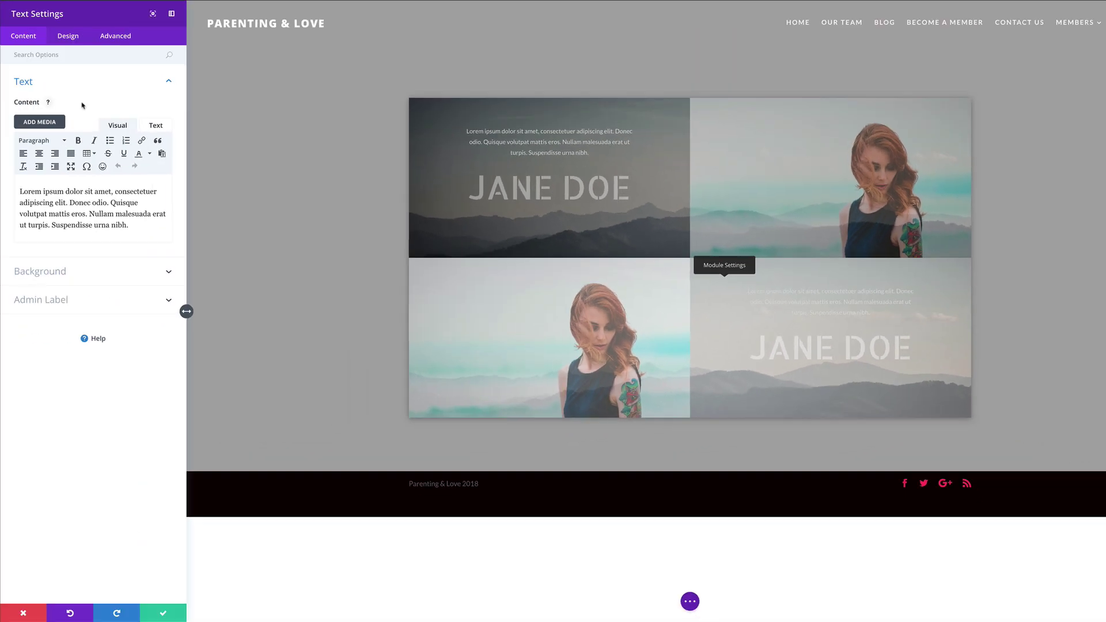
{"action": "left_click", "coordinate": [67, 37]}
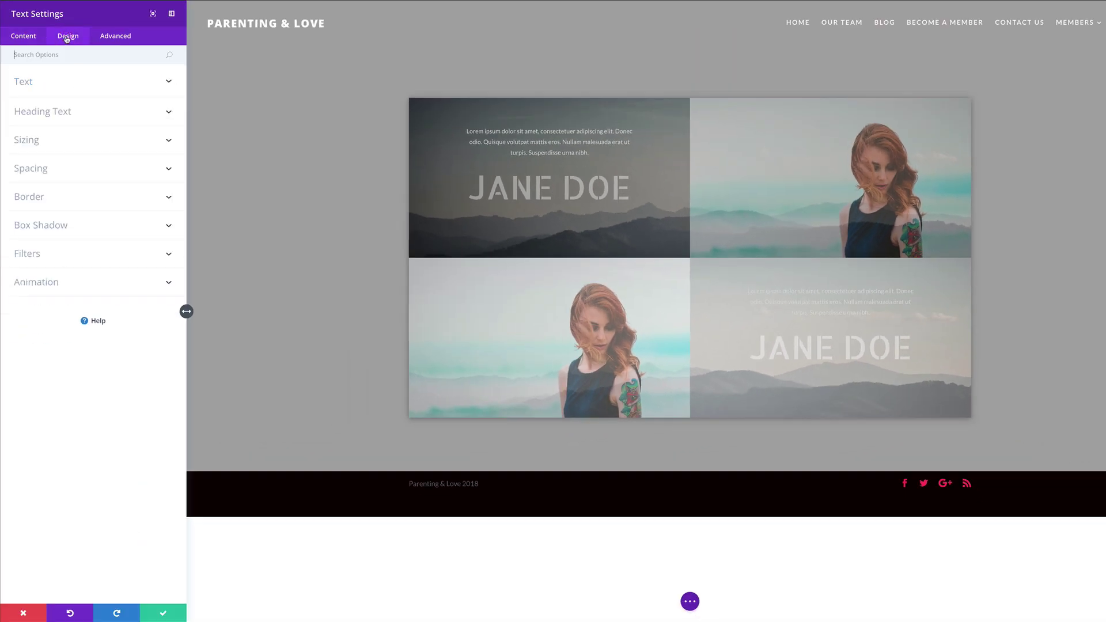
{"action": "left_click", "coordinate": [31, 83]}
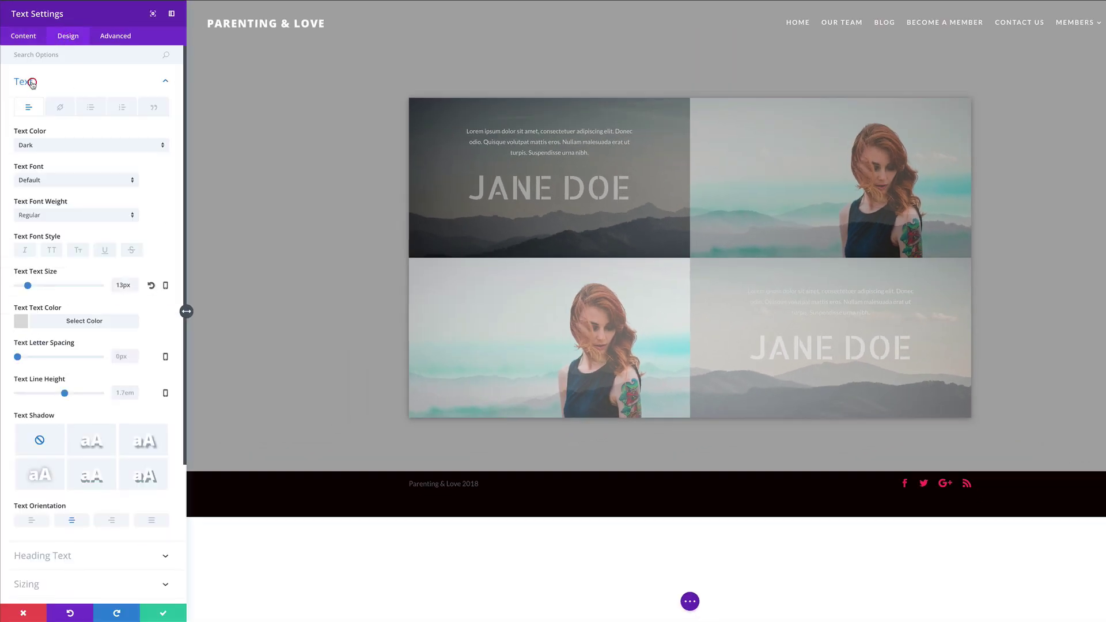
{"action": "left_click", "coordinate": [22, 322]}
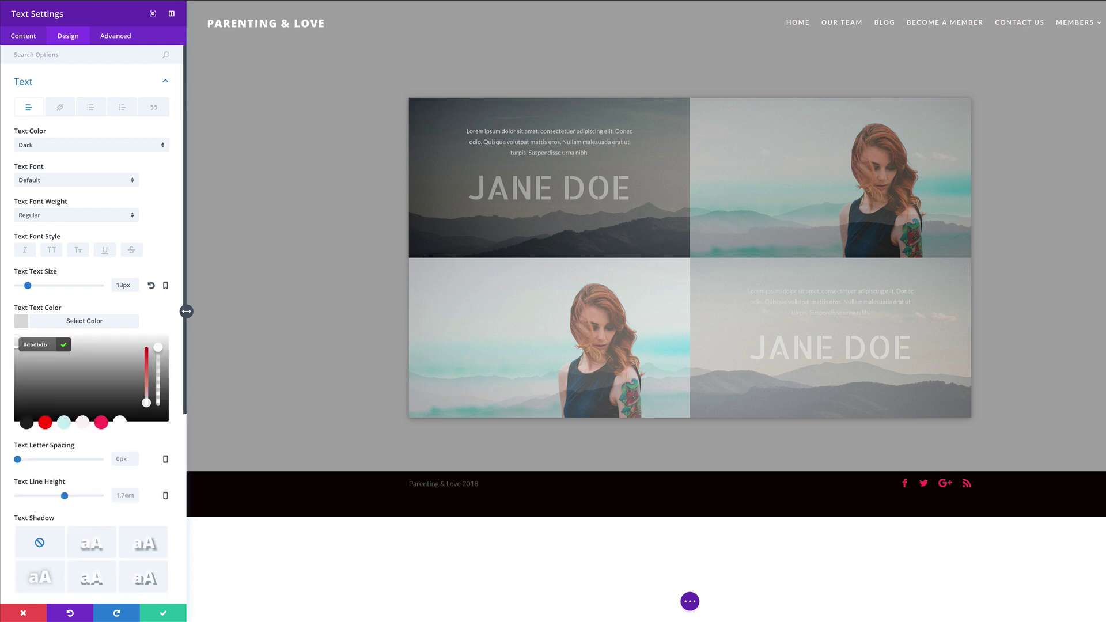
{"action": "type", "text": "#5b5b5b"}
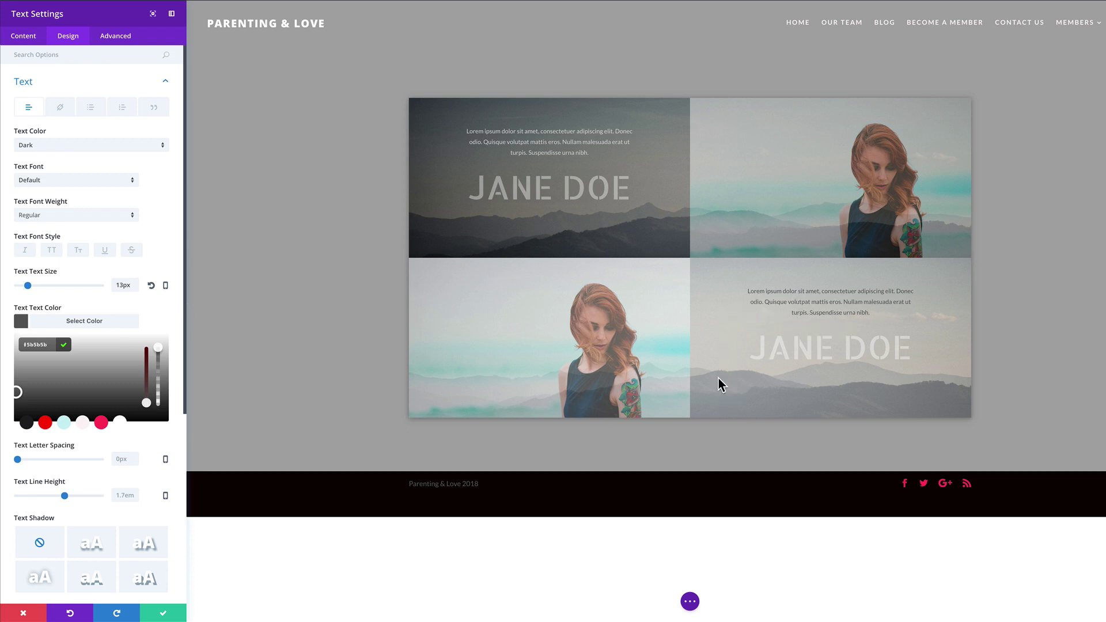
{"action": "left_click", "coordinate": [163, 613]}
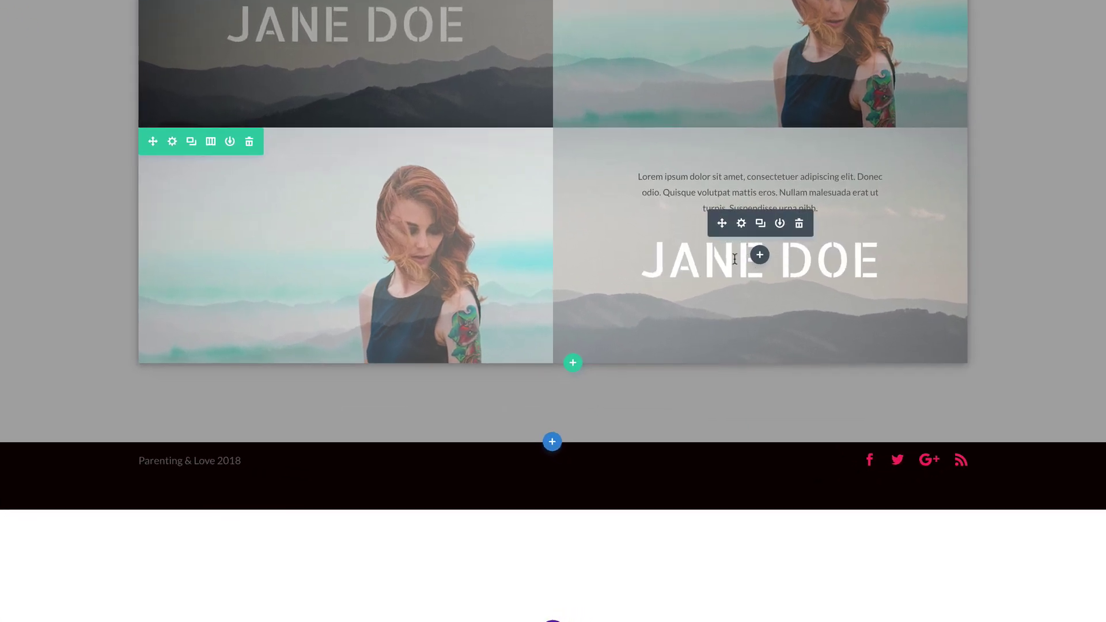
Step: Change the text color of the second row's large name text to black
{"action": "left_click", "coordinate": [742, 225]}
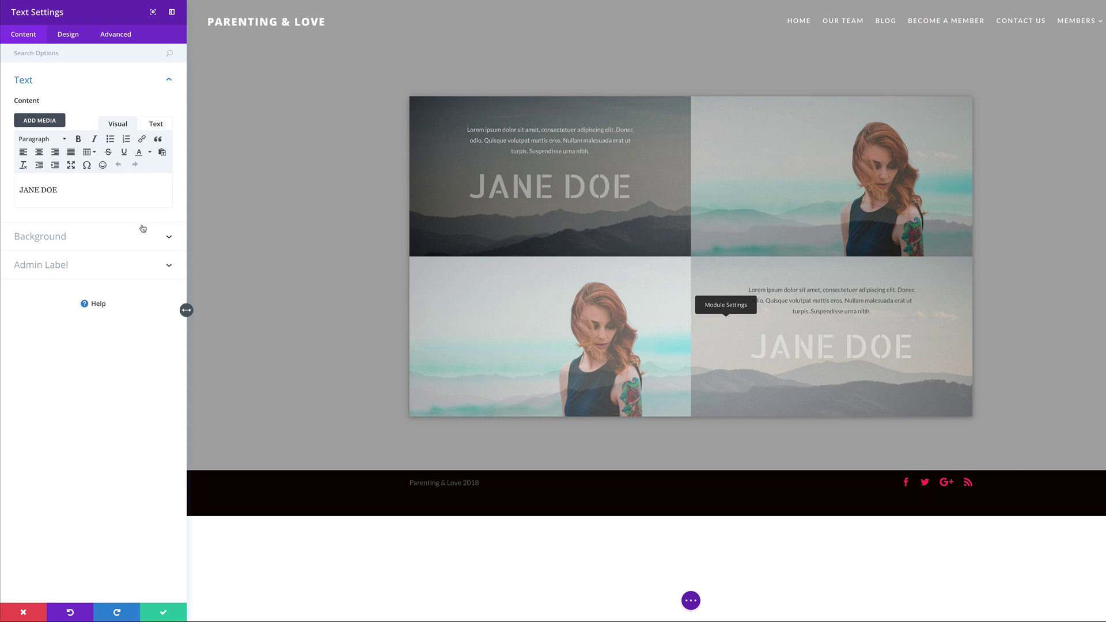
{"action": "left_click", "coordinate": [69, 36]}
{"action": "left_click", "coordinate": [29, 82]}
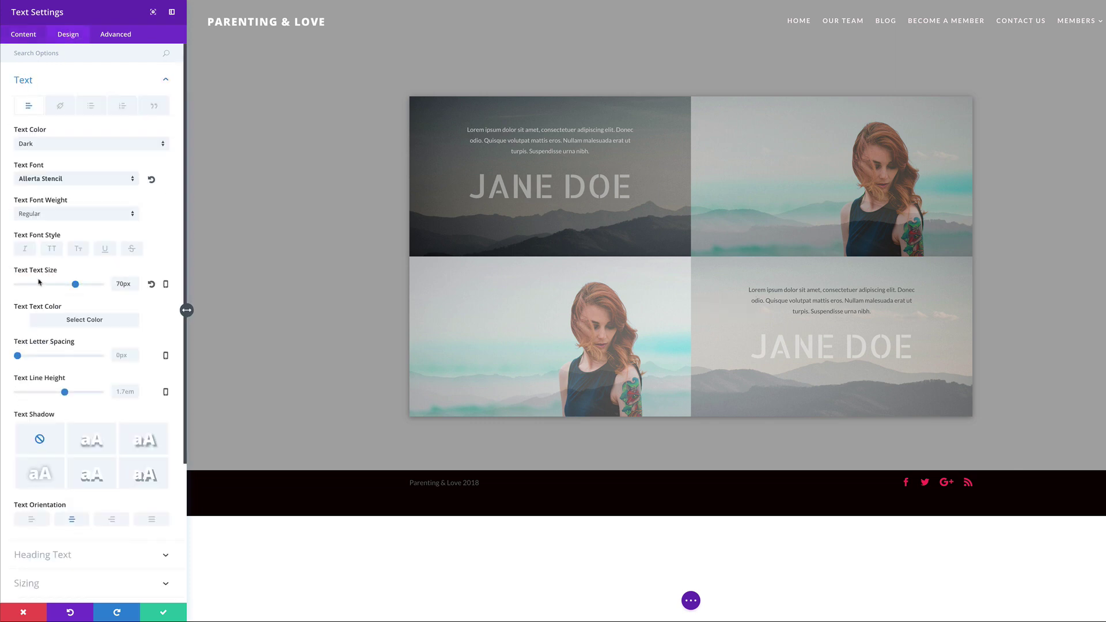
{"action": "left_click", "coordinate": [40, 320]}
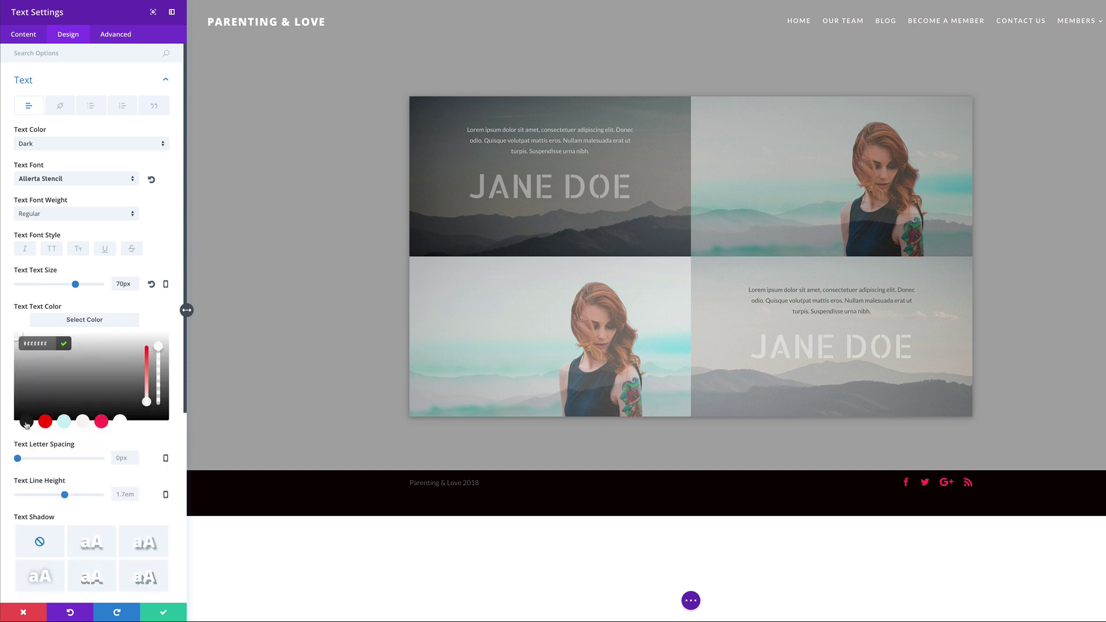
{"action": "left_click_drag", "start_coordinate": [23, 400], "coordinate": [10, 428]}
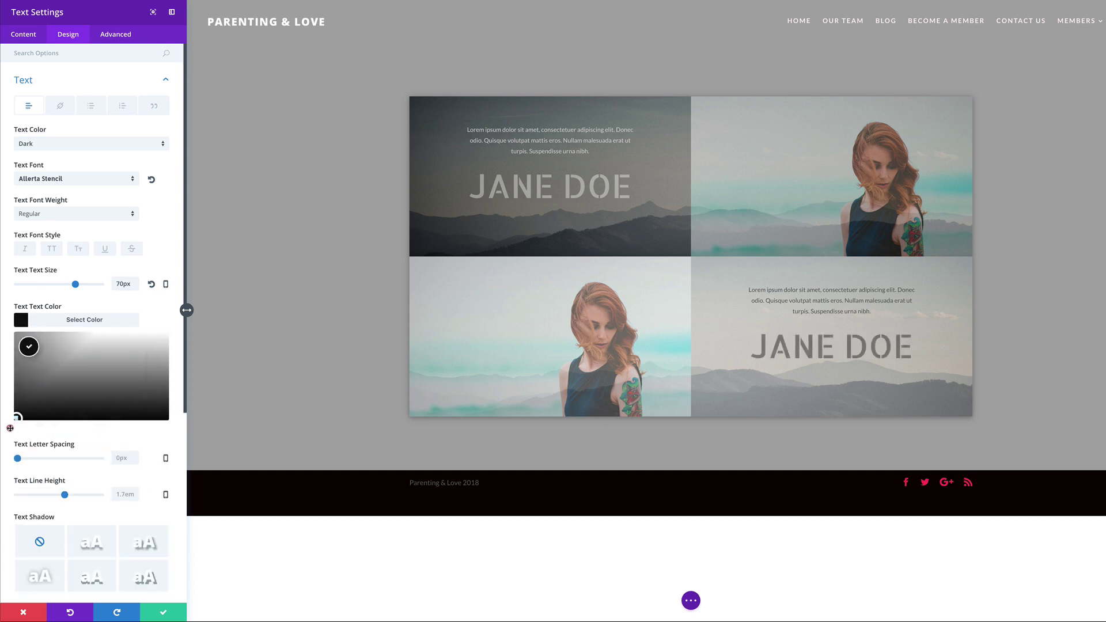
{"action": "left_click", "coordinate": [11, 427]}
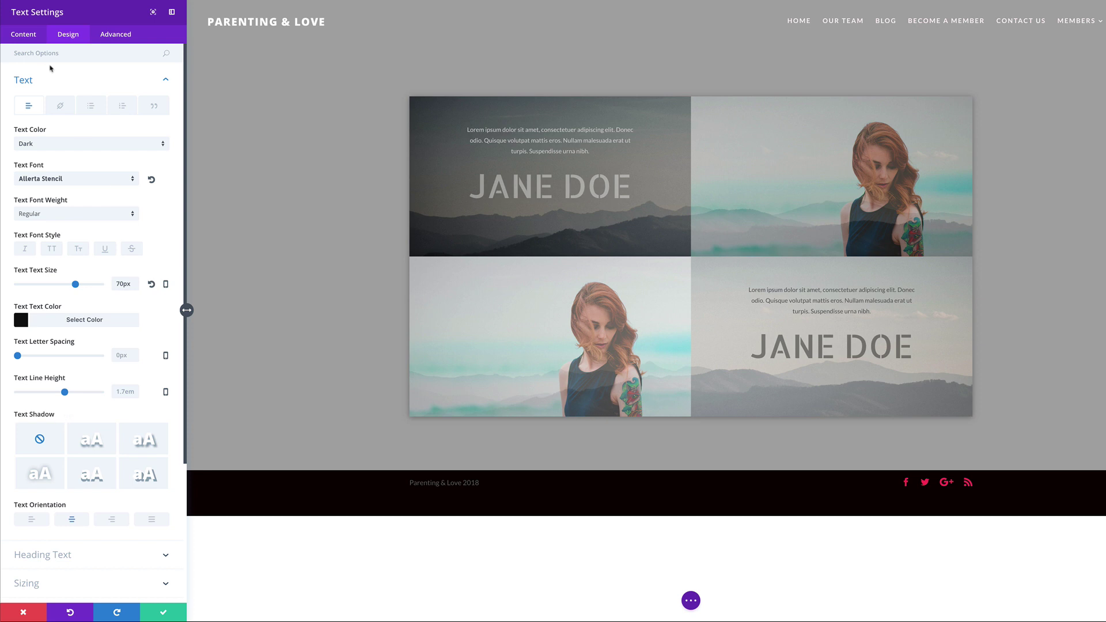
Step: Replace the first name in the second row's large name text with a different first name and save the module settings
{"action": "left_click", "coordinate": [28, 36]}
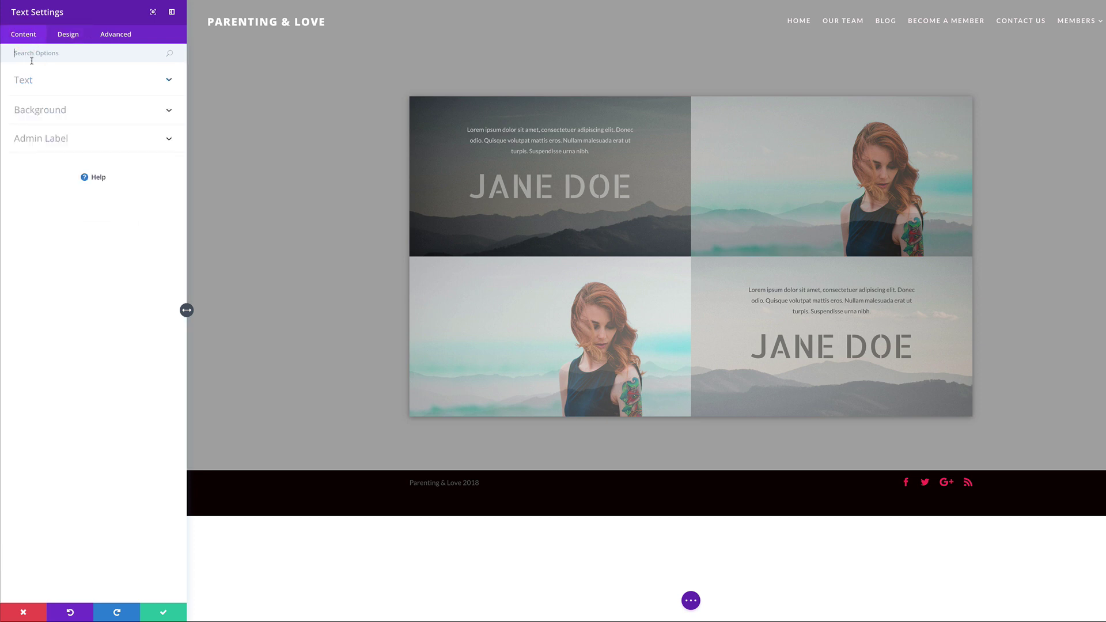
{"action": "left_click", "coordinate": [32, 80]}
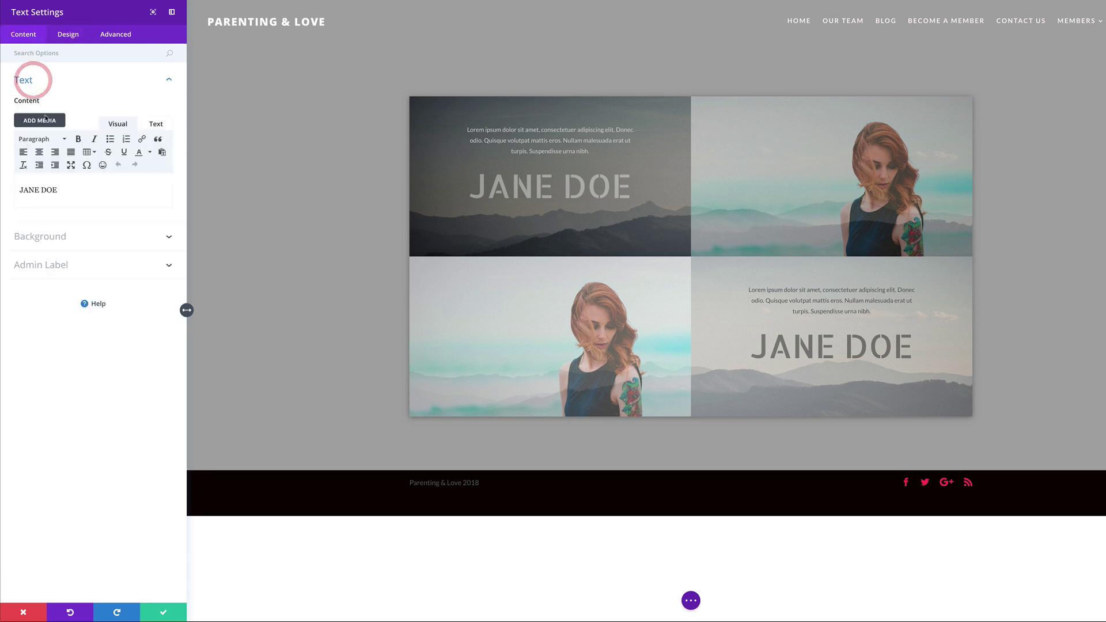
{"action": "double_click", "coordinate": [38, 190]}
{"action": "type", "text": "ANNA"}
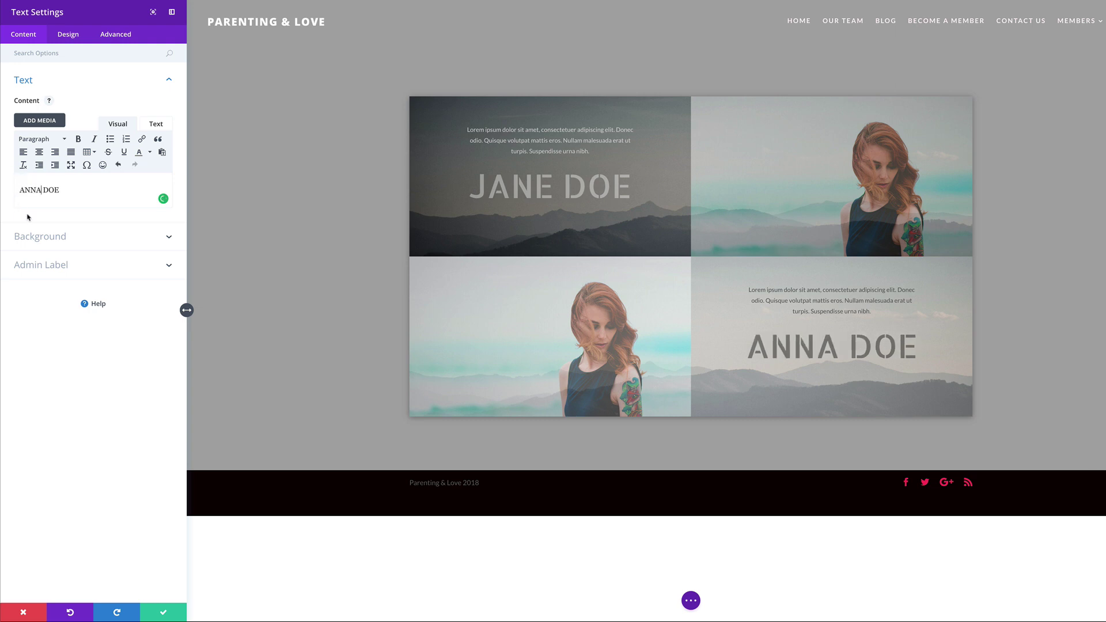
{"action": "left_click", "coordinate": [161, 615]}
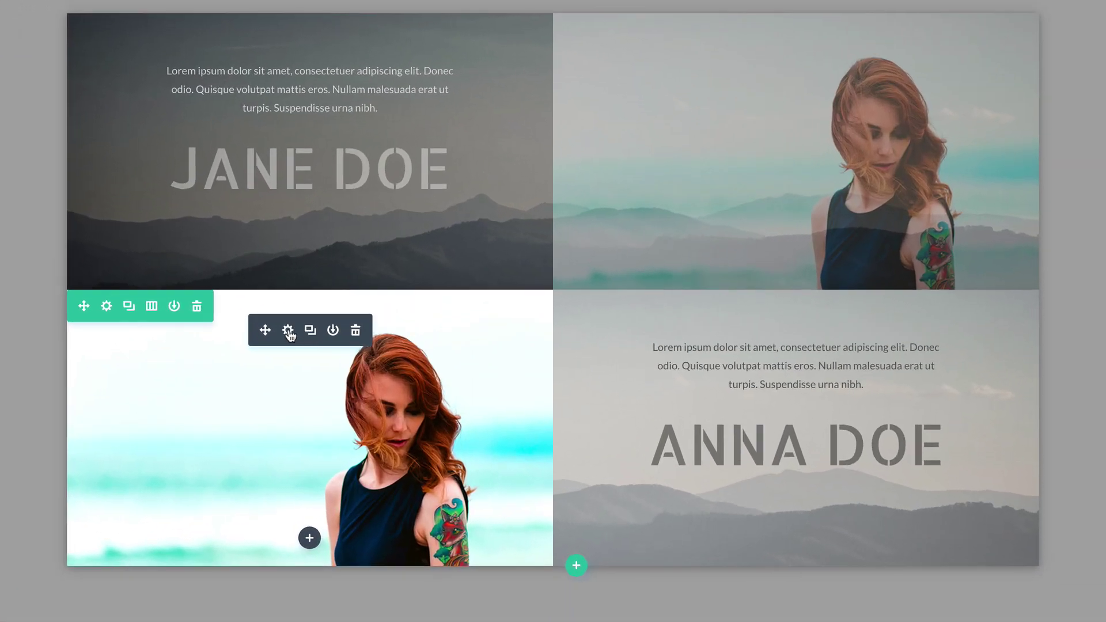
Step: Swap the second row's image for the media library photo of the woman in sunglasses holding a phone, and save the image settings
{"action": "left_click", "coordinate": [288, 331]}
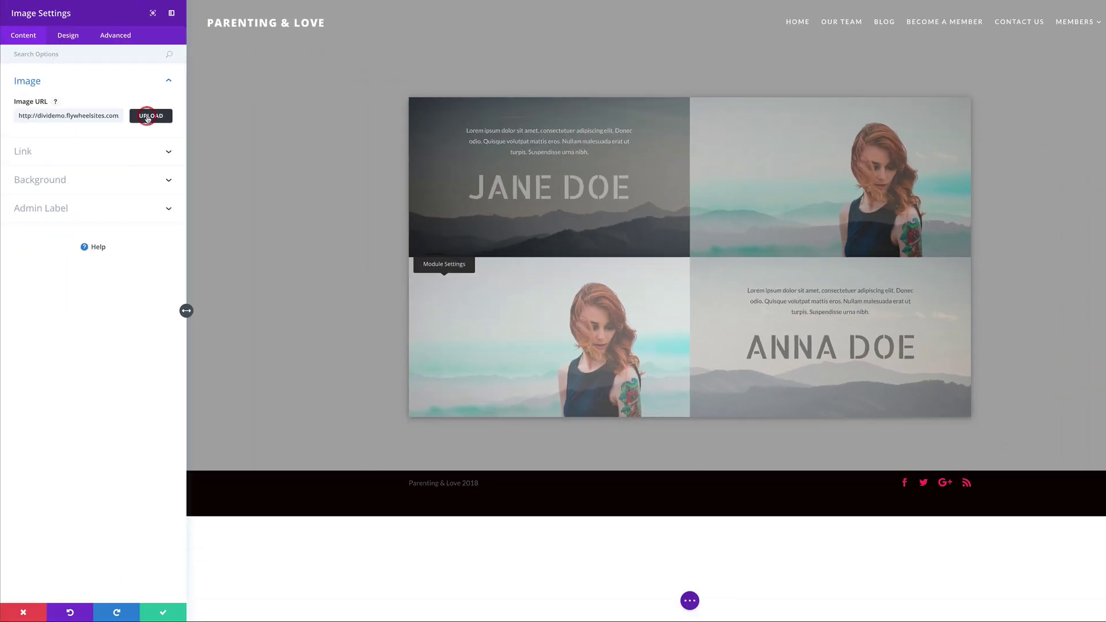
{"action": "left_click", "coordinate": [38, 98]}
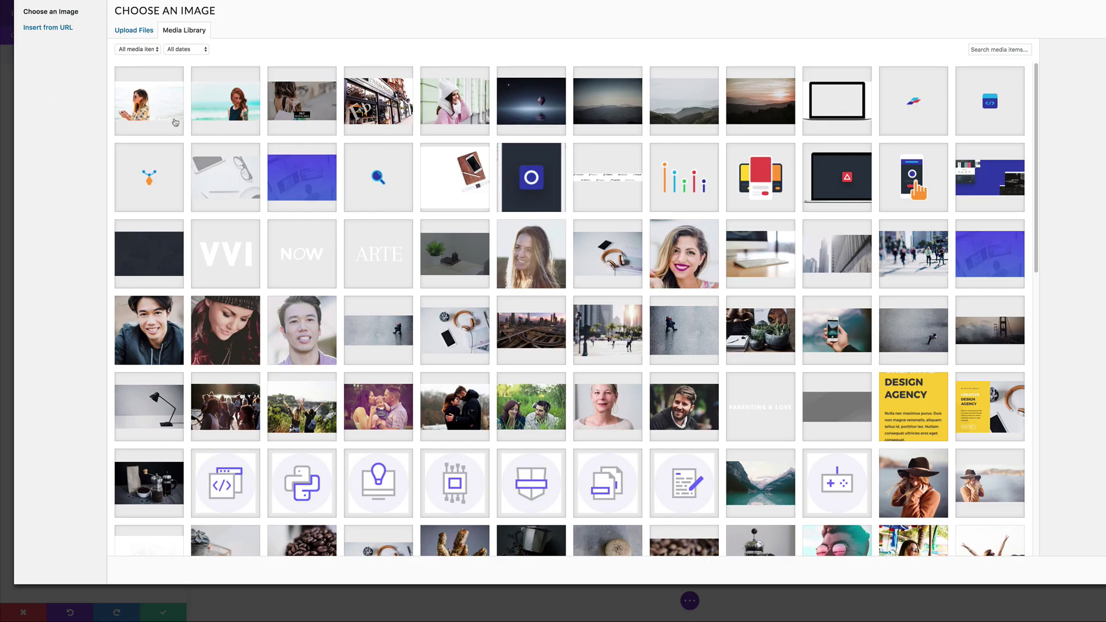
{"action": "left_click", "coordinate": [150, 115]}
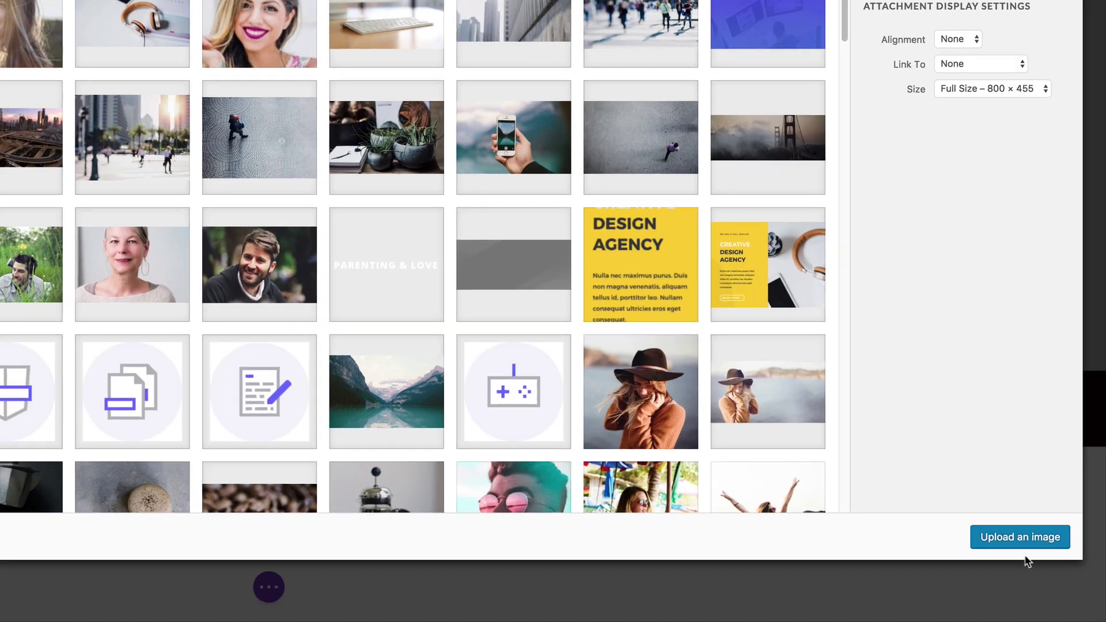
{"action": "left_click", "coordinate": [1023, 542]}
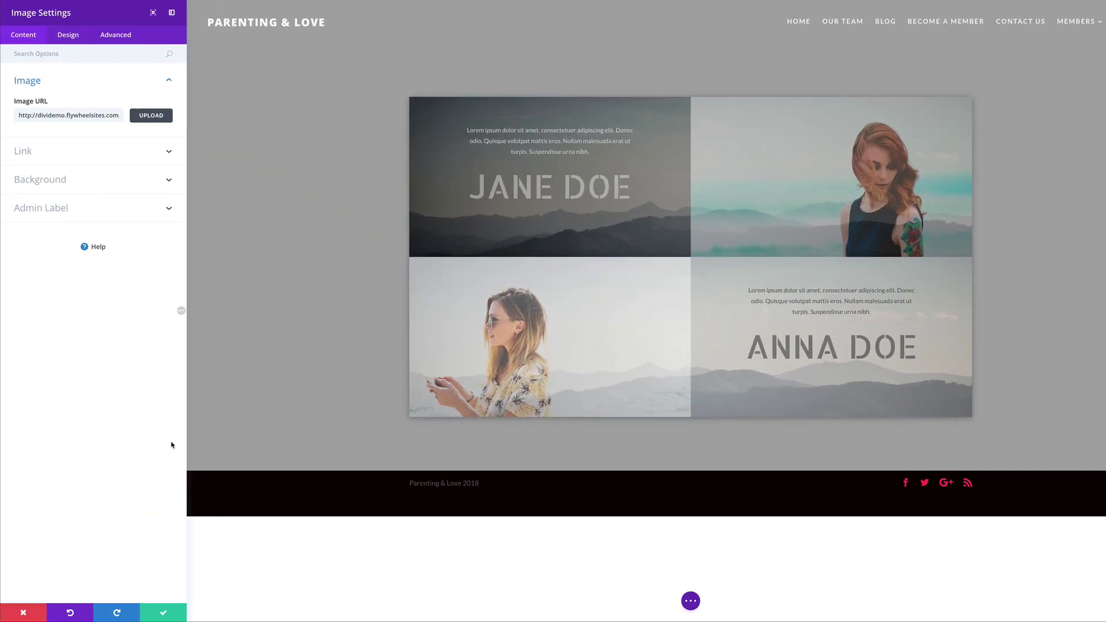
{"action": "left_click", "coordinate": [164, 614]}
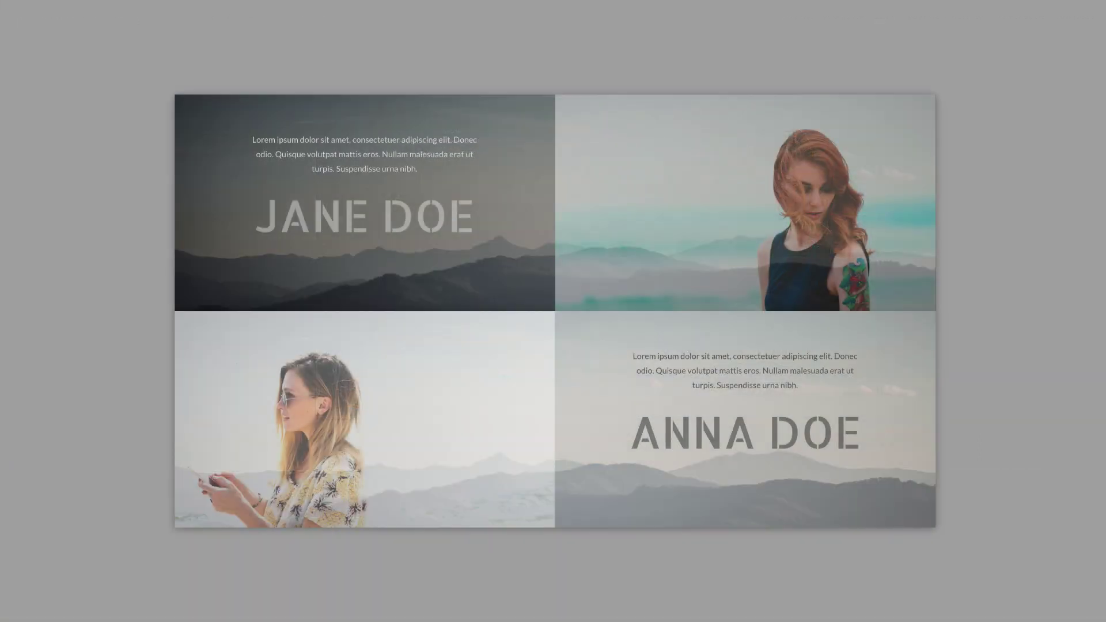